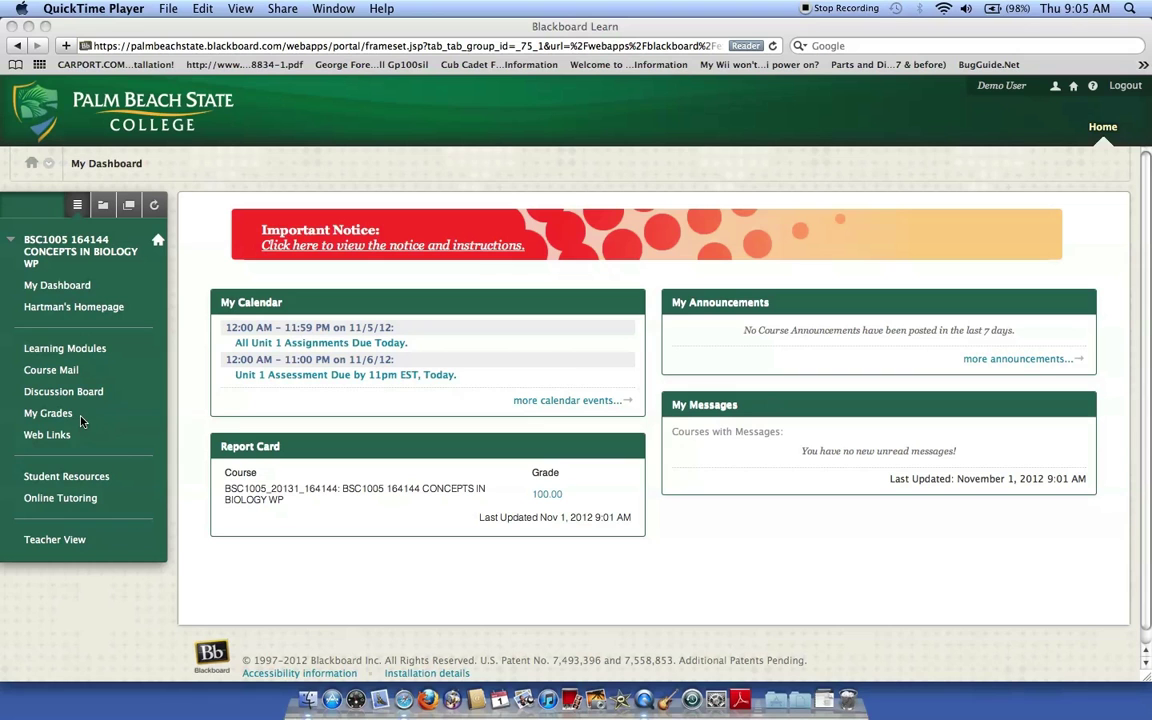
Show the course menu as a folder tree and expand 02. Unit 1 > Assignments.
click(102, 211)
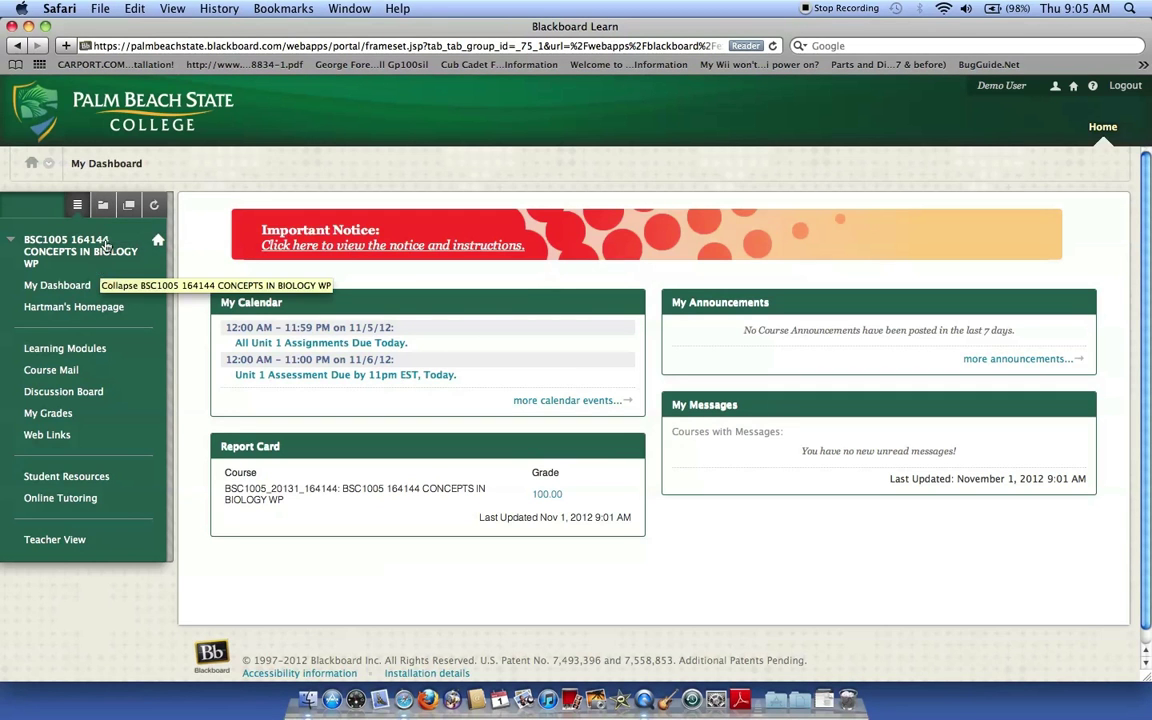
click(103, 207)
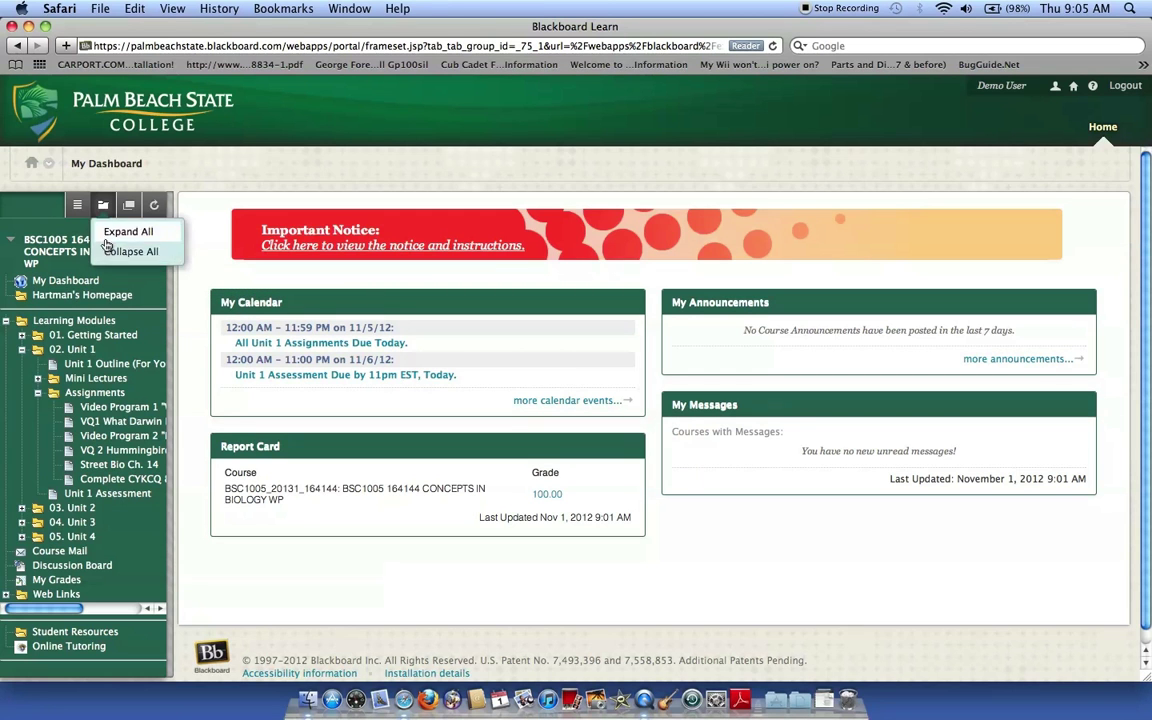
click(21, 350)
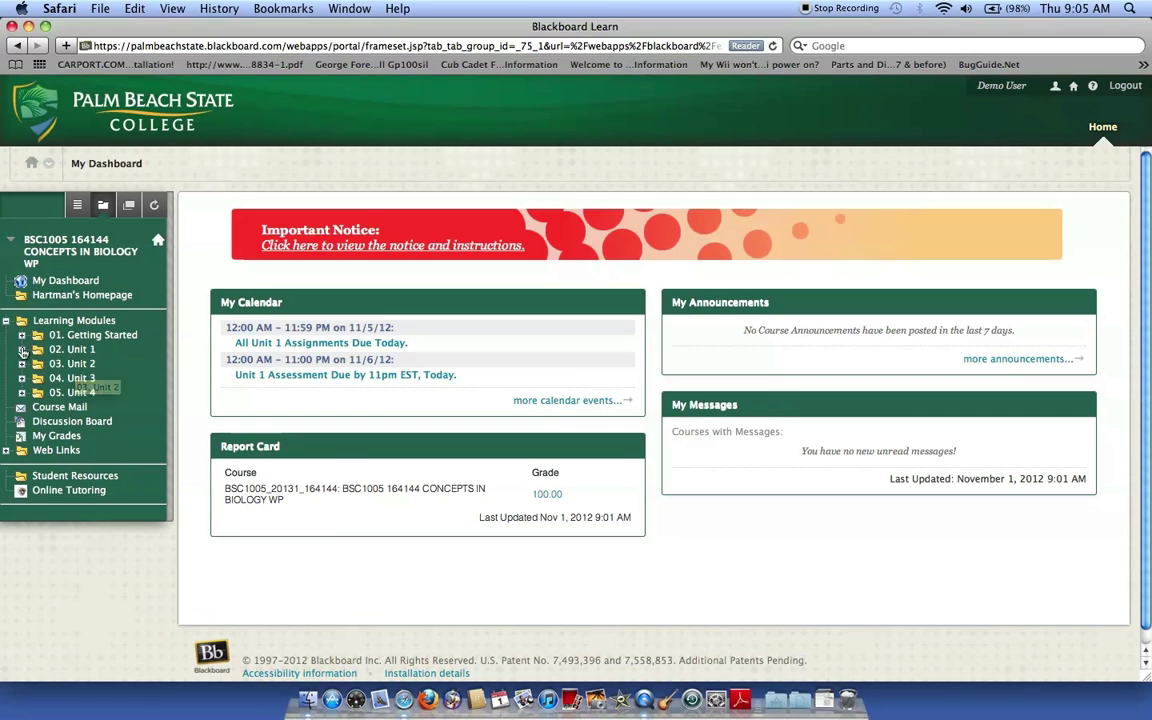
click(22, 352)
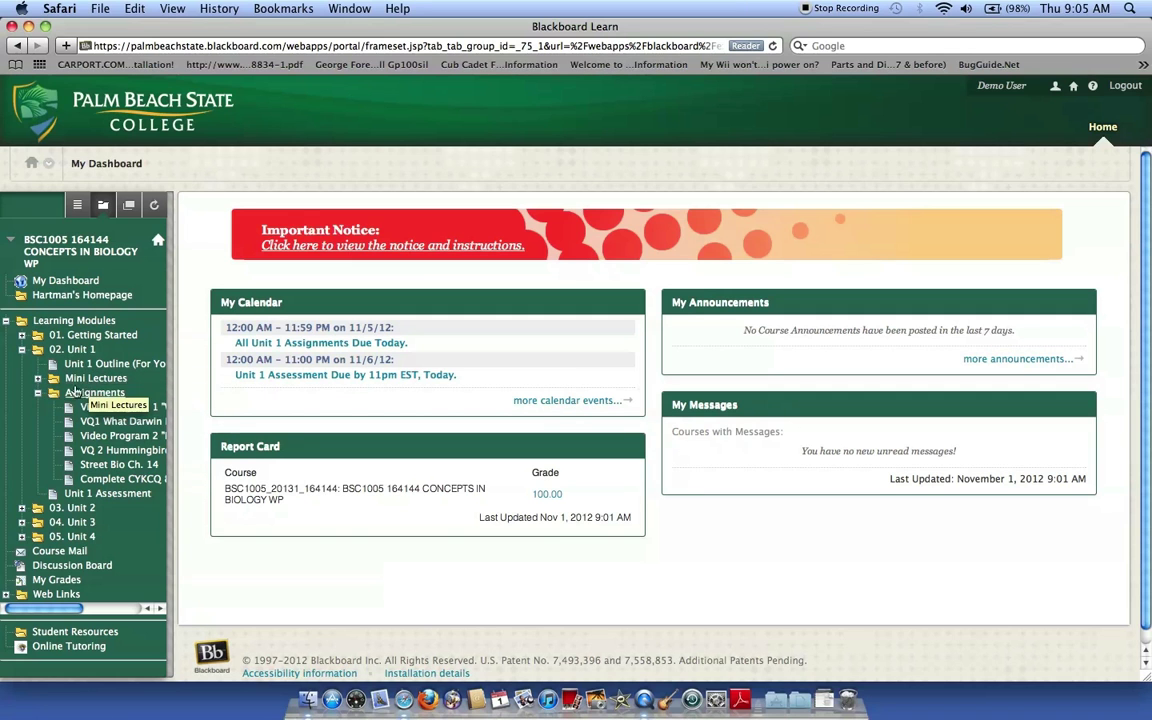
click(38, 393)
click(38, 394)
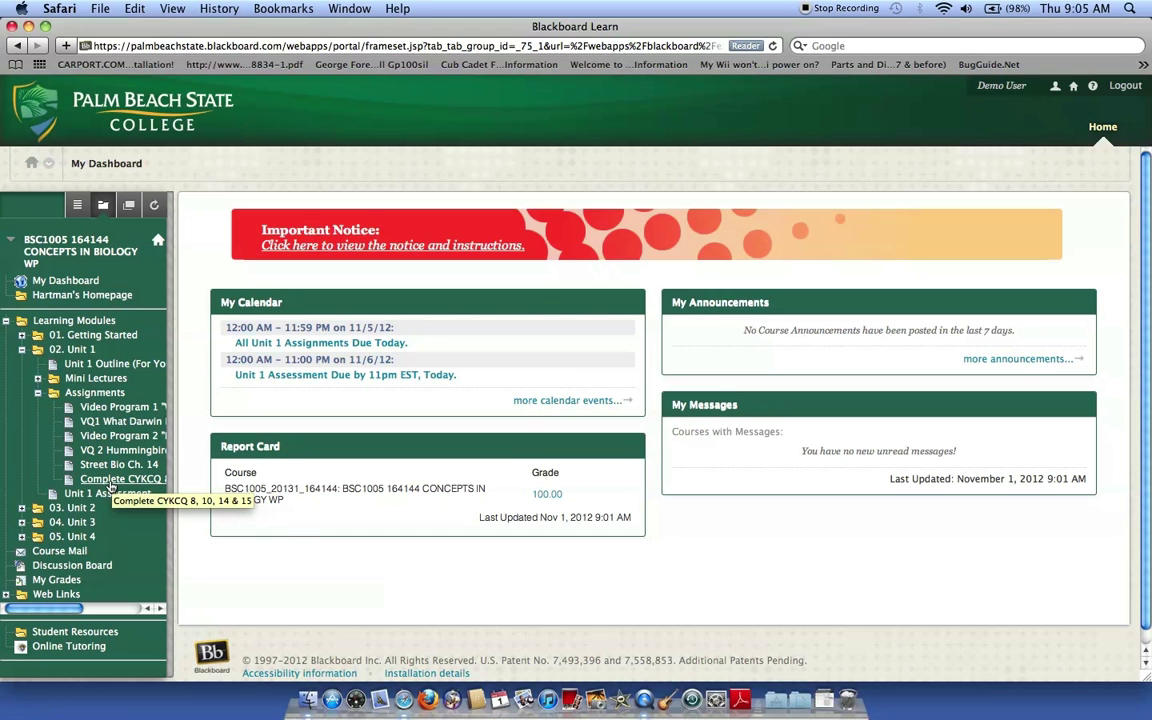
Open the Complete CYKCQ 8, 10, 14 & 15 assignment to read its quiz instructions.
click(111, 484)
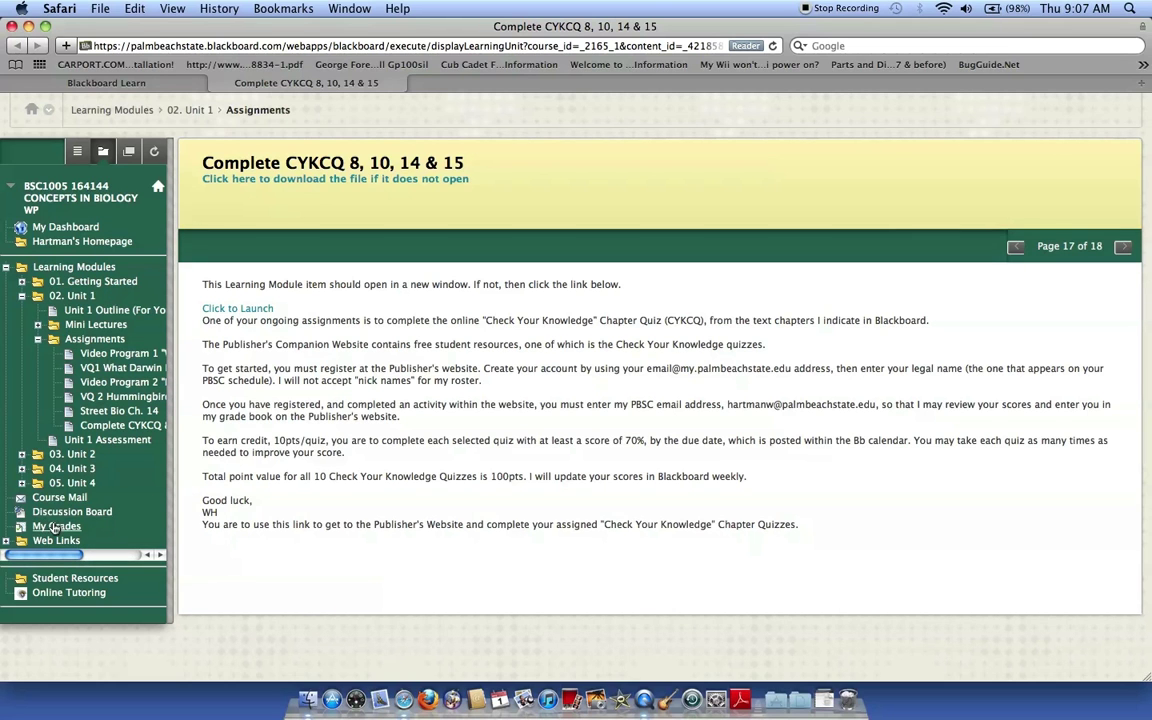
click(55, 527)
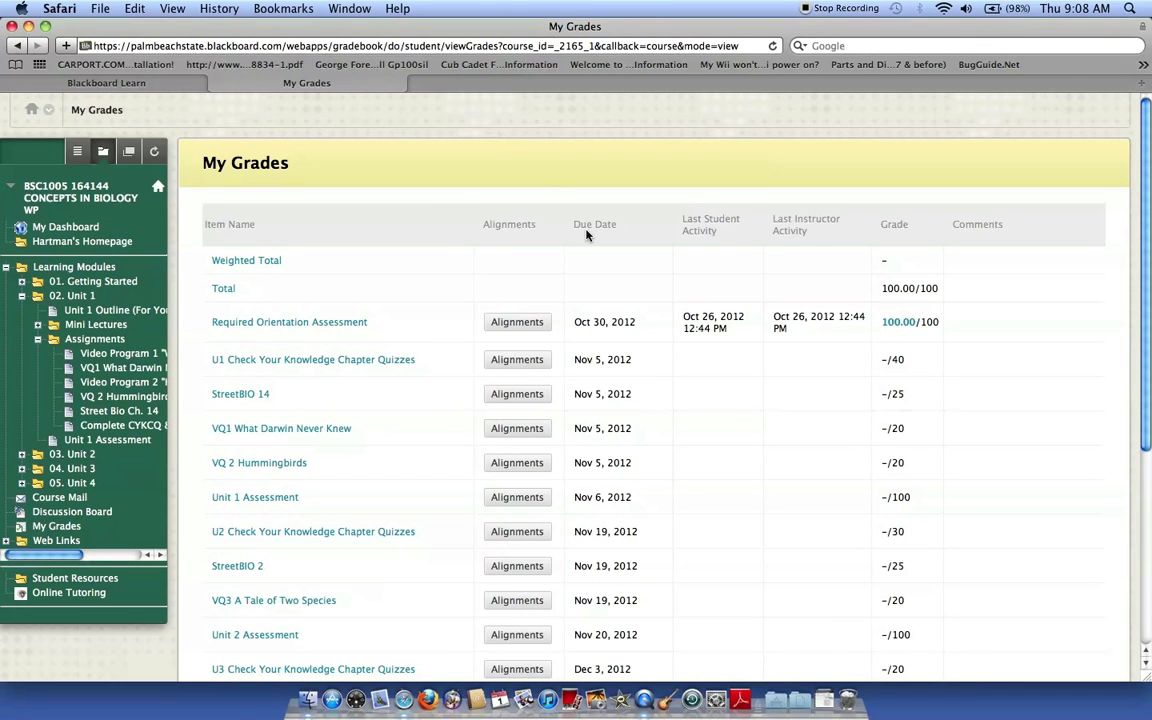
scroll(536, 285, down, 5)
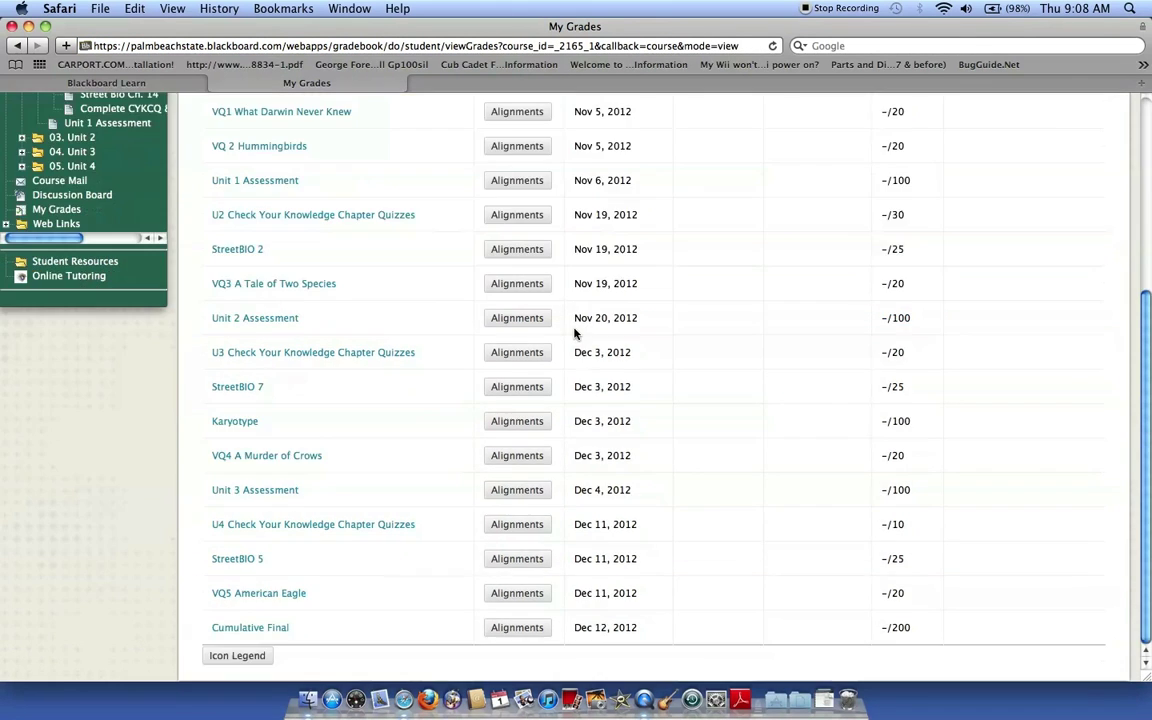
scroll(120, 504, up, 5)
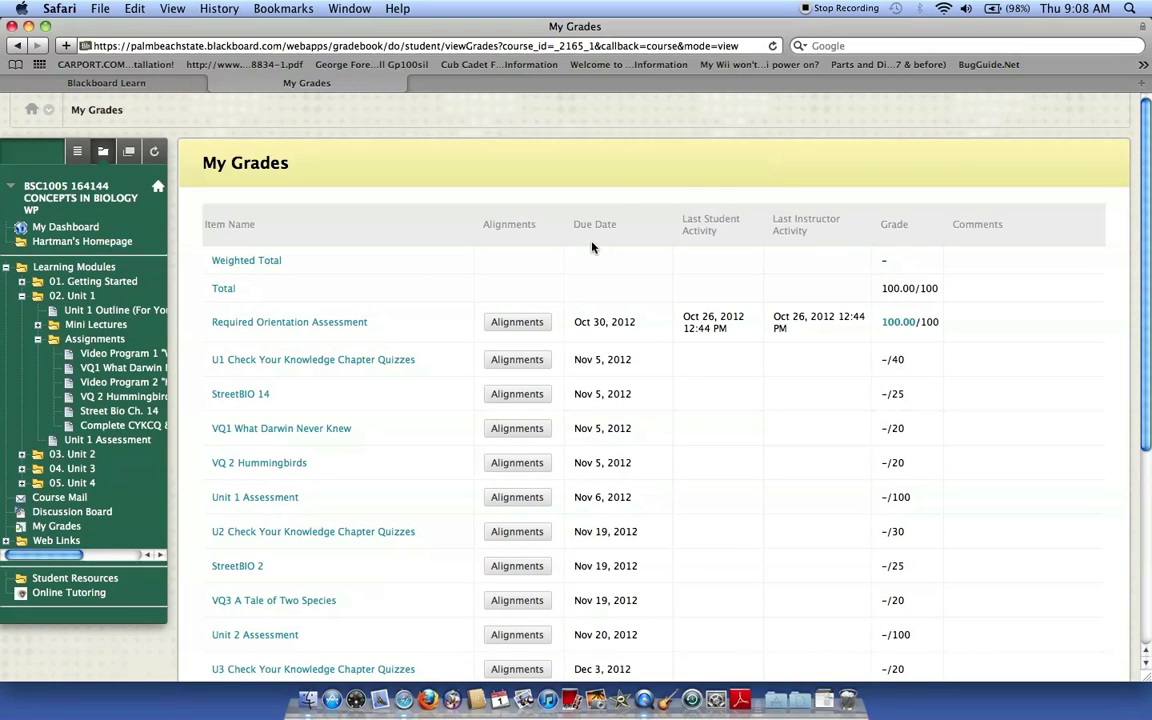
scroll(957, 427, down, 4)
scroll(960, 440, down, 1)
scroll(964, 463, up, 5)
scroll(692, 460, down, 6)
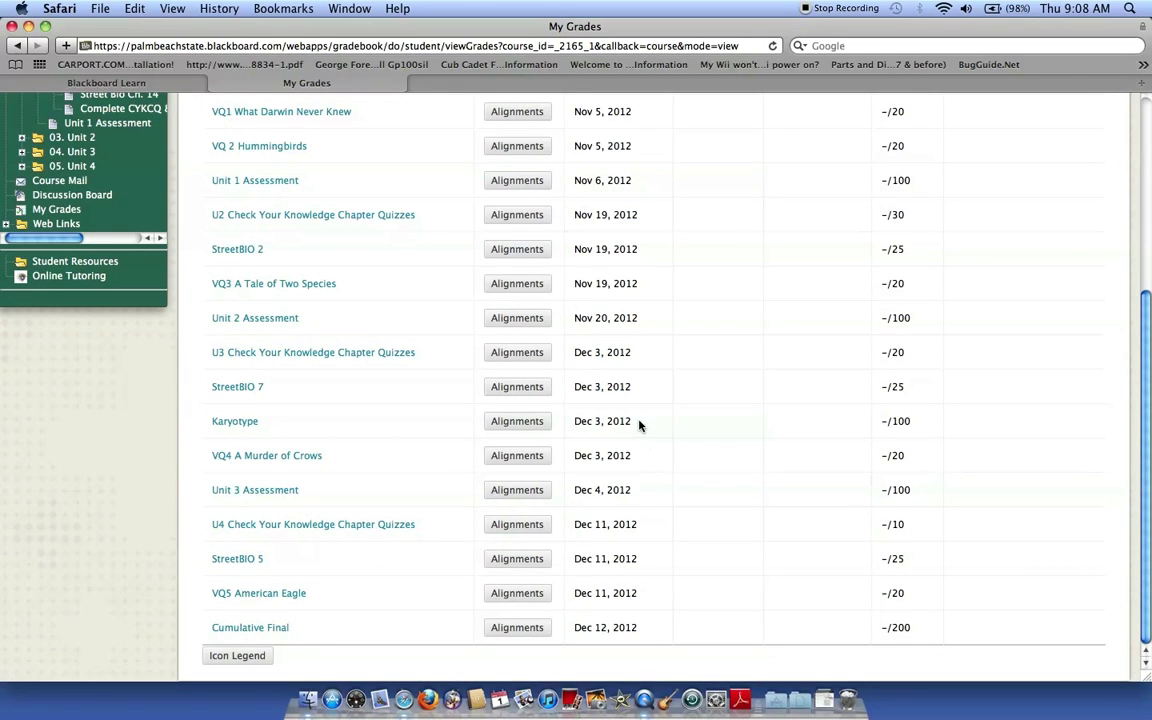
scroll(714, 494, up, 6)
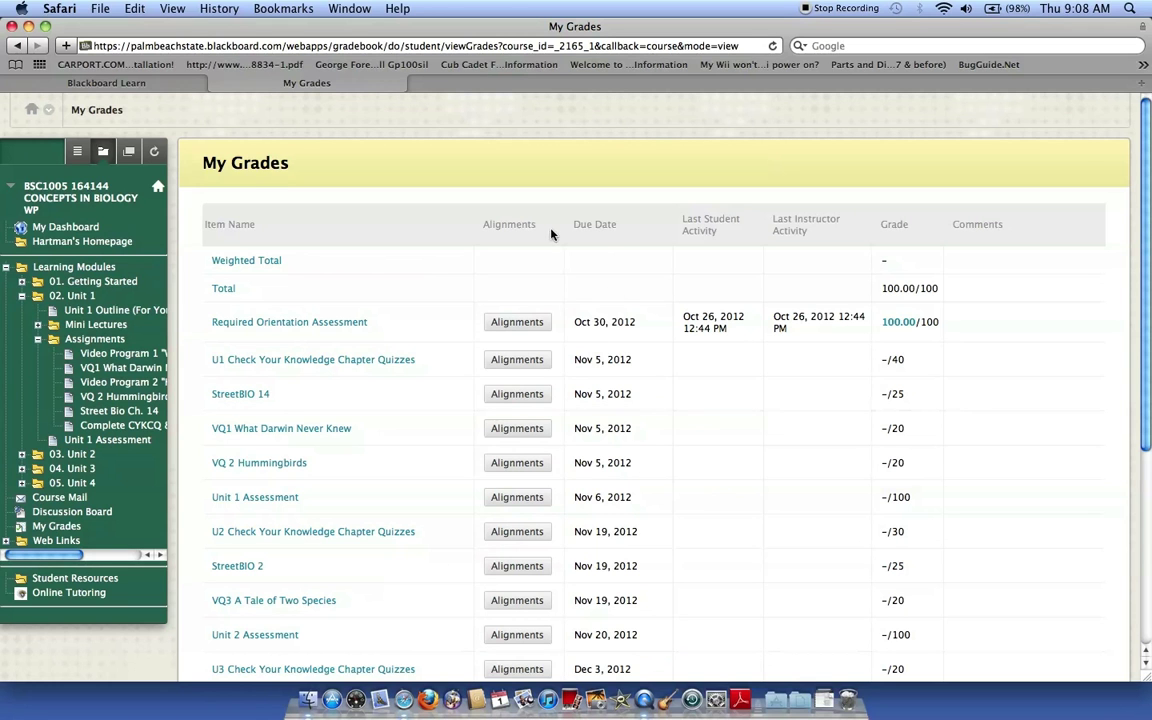
scroll(689, 455, down, 5)
scroll(689, 455, up, 5)
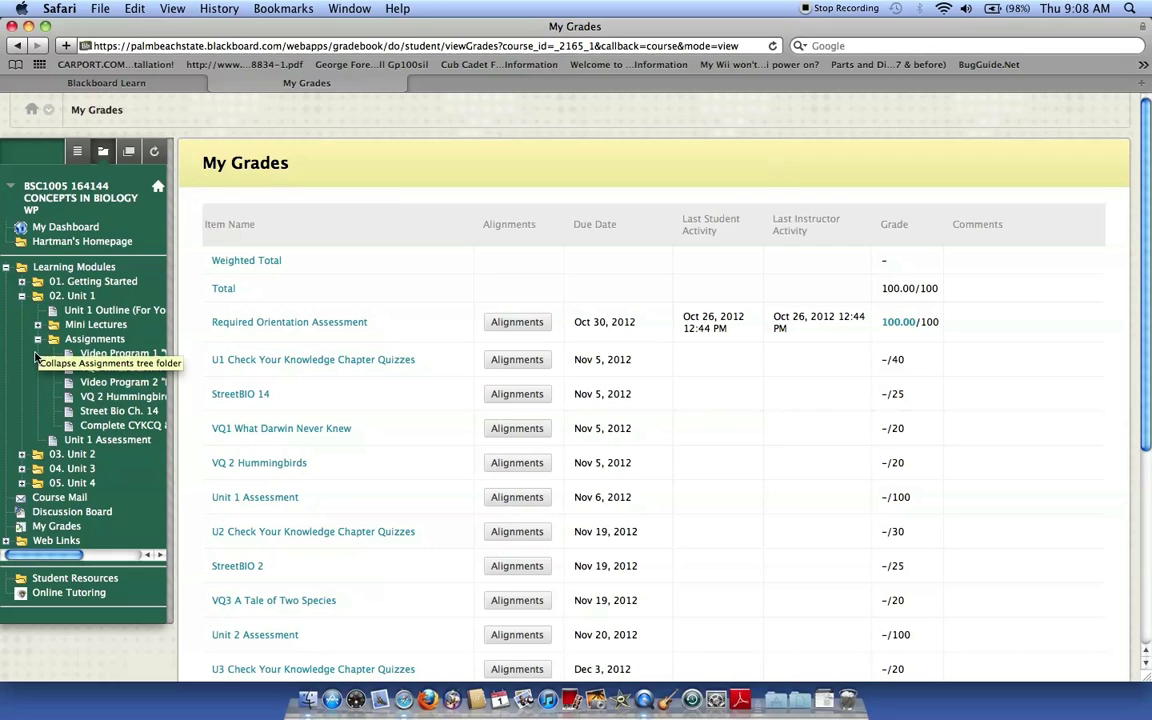
Reopen the Complete CYKCQ assignment and browse the What Is Life? companion site home page.
click(110, 426)
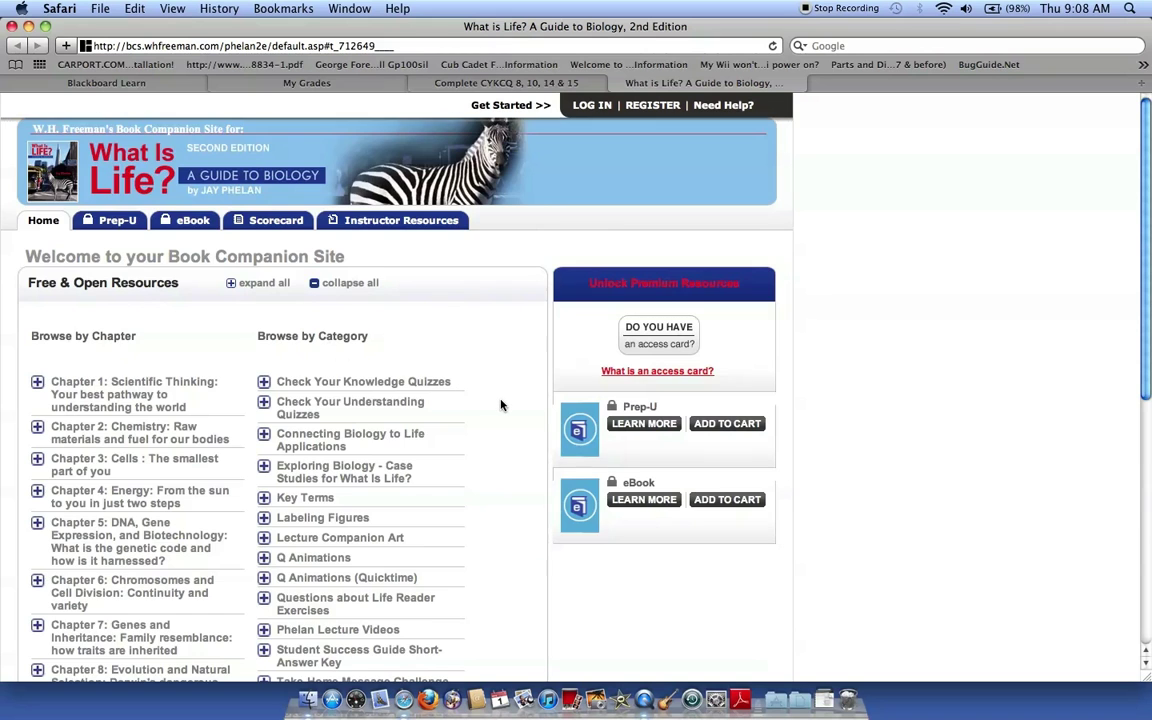
scroll(502, 405, down, 5)
scroll(502, 405, down, 3)
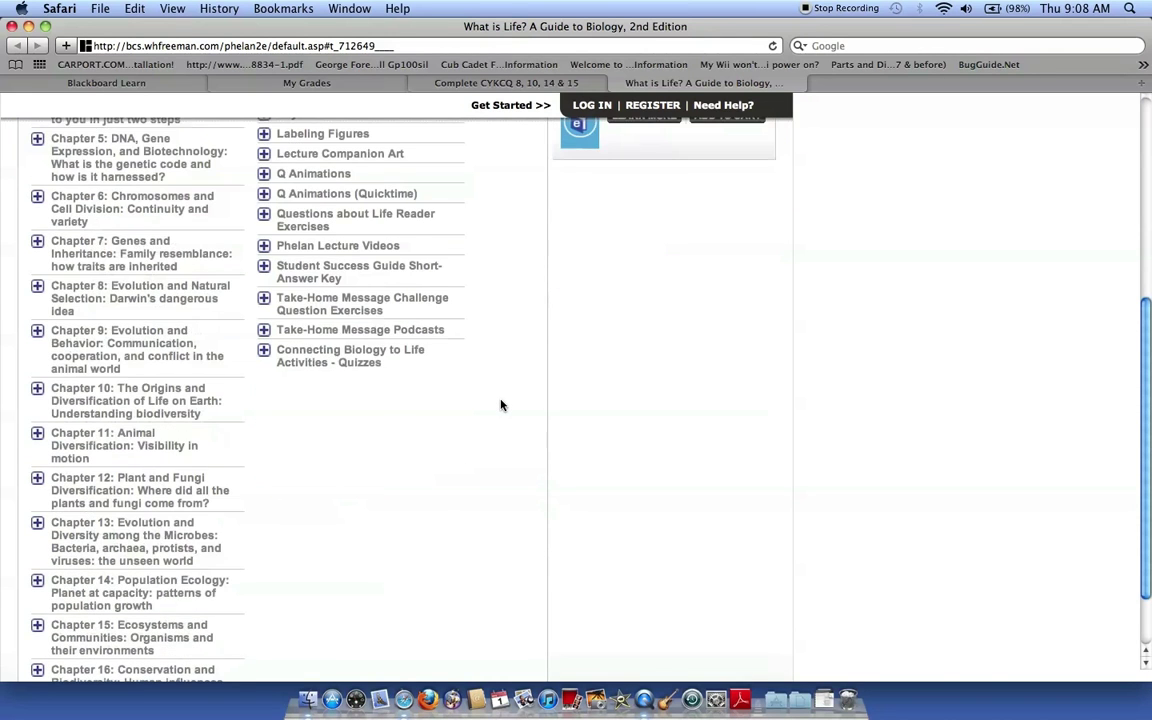
scroll(502, 405, up, 8)
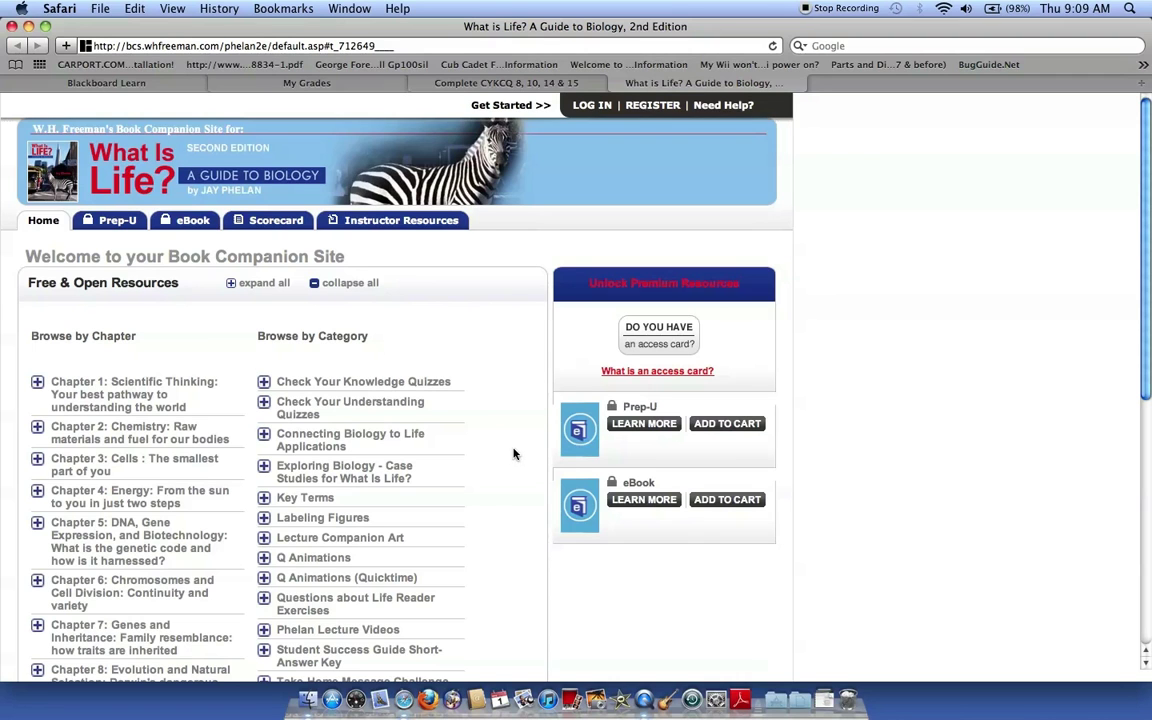
Open Chapter 8 Check Your Knowledge from the Check Your Knowledge Quizzes category.
click(363, 383)
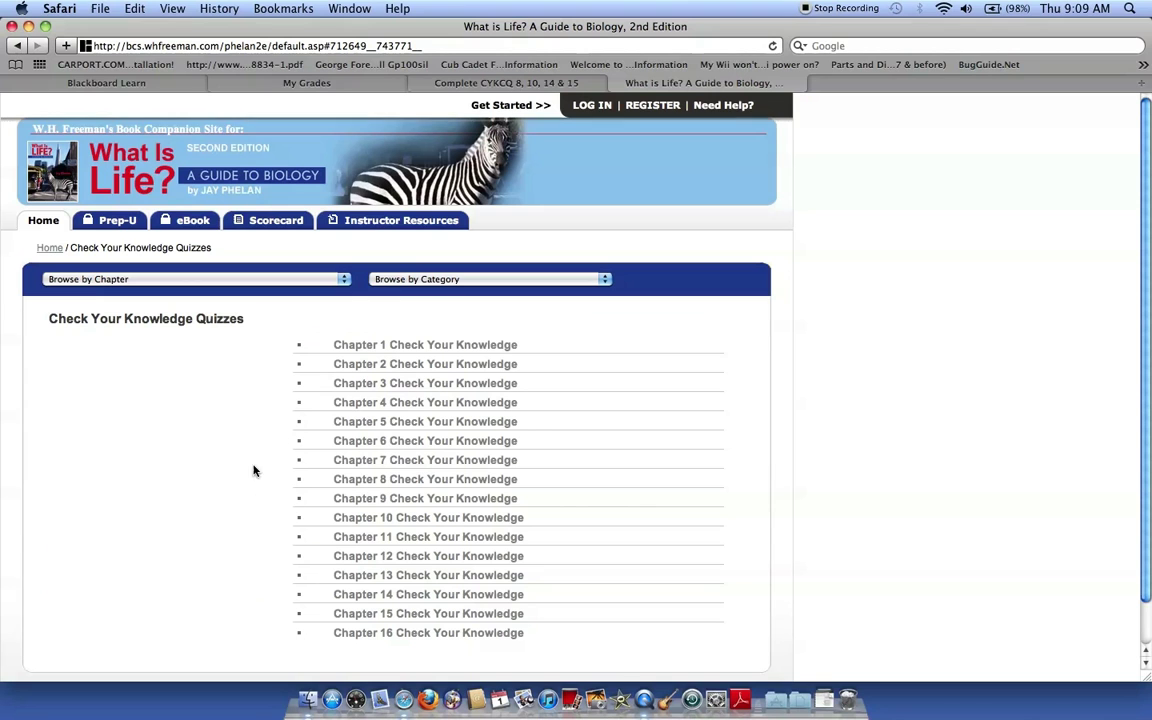
click(400, 484)
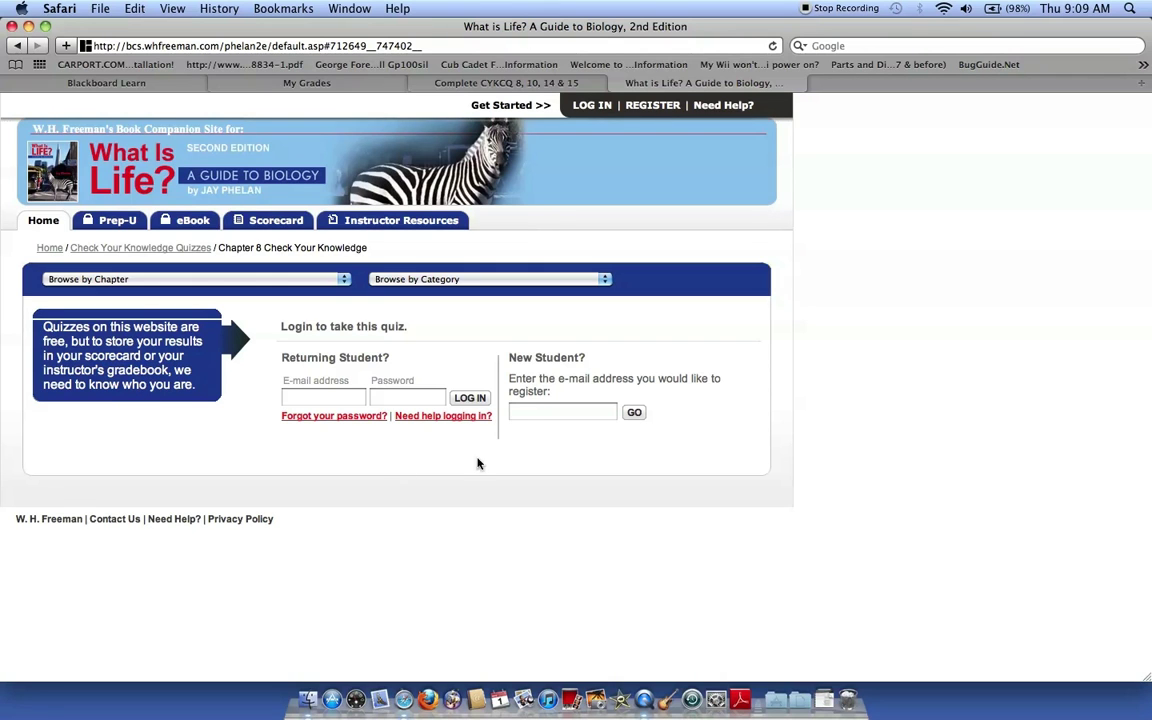
Enter the new student's e-mail address and submit it to start registration.
click(527, 411)
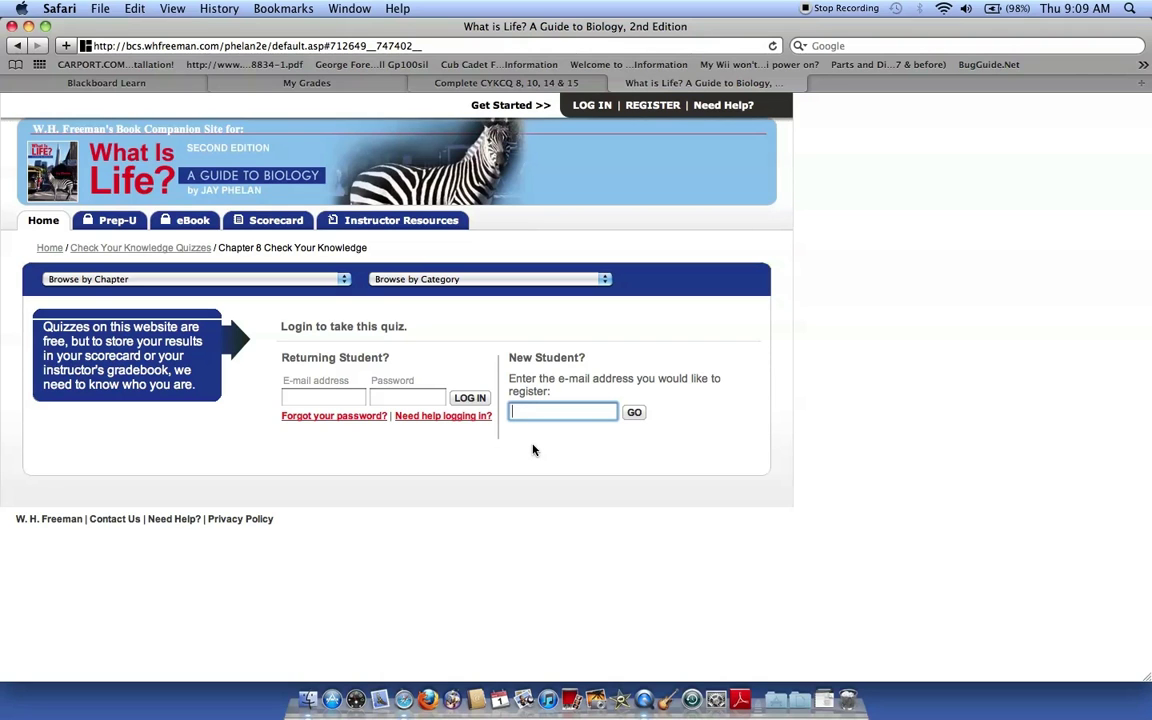
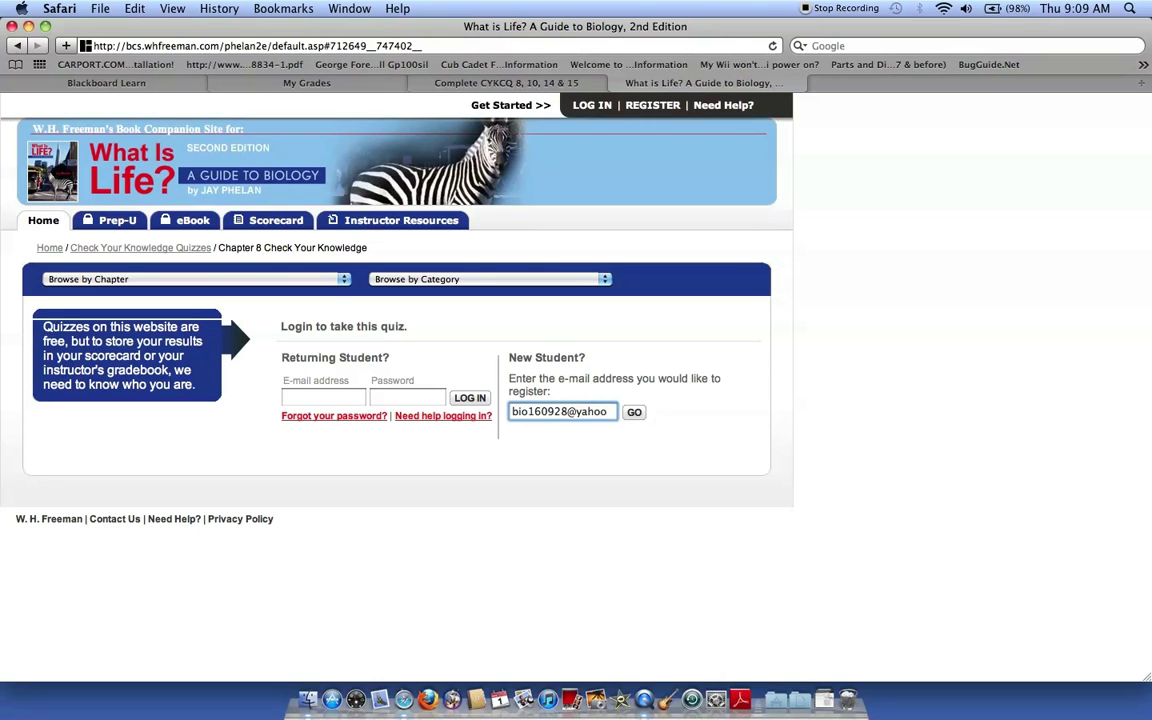
click(634, 413)
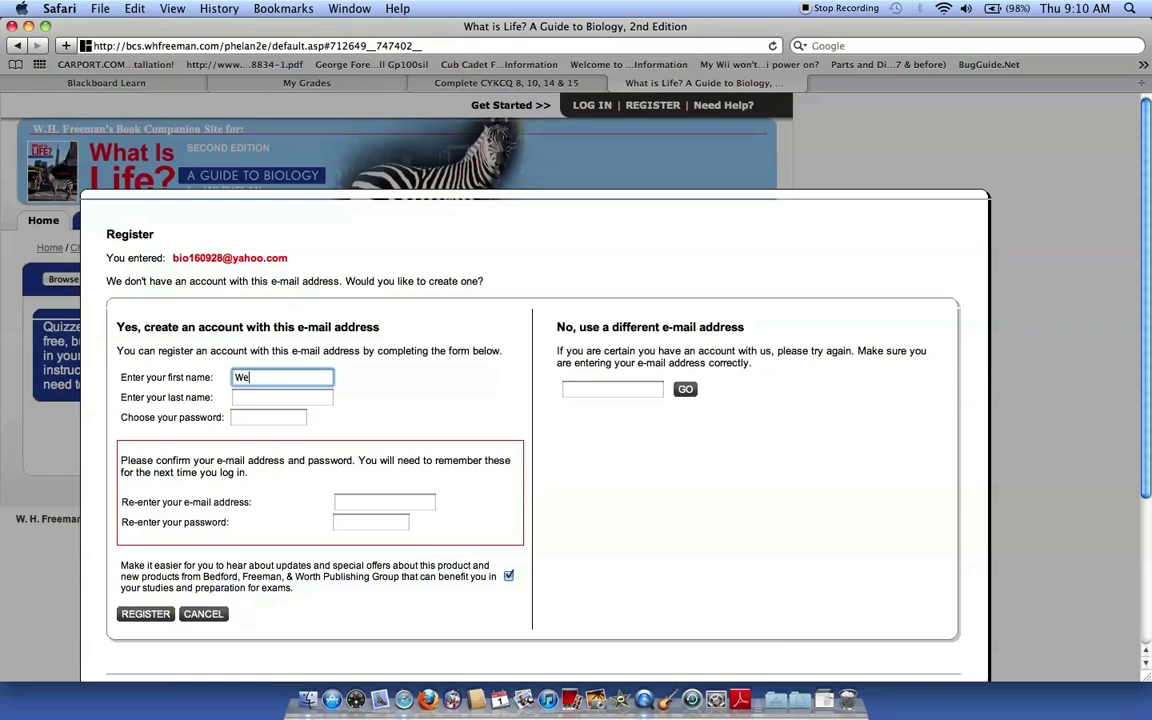
Fill in the student's name, password, e-mail and password confirmations, then register the account.
click(282, 397)
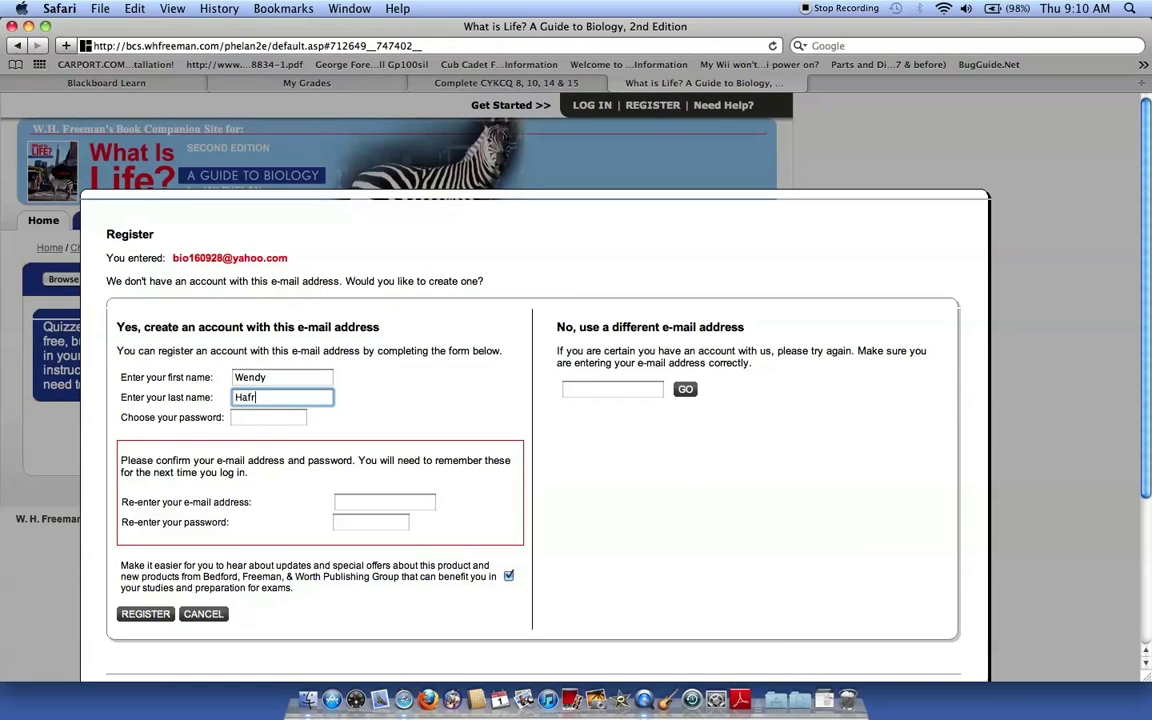
click(251, 417)
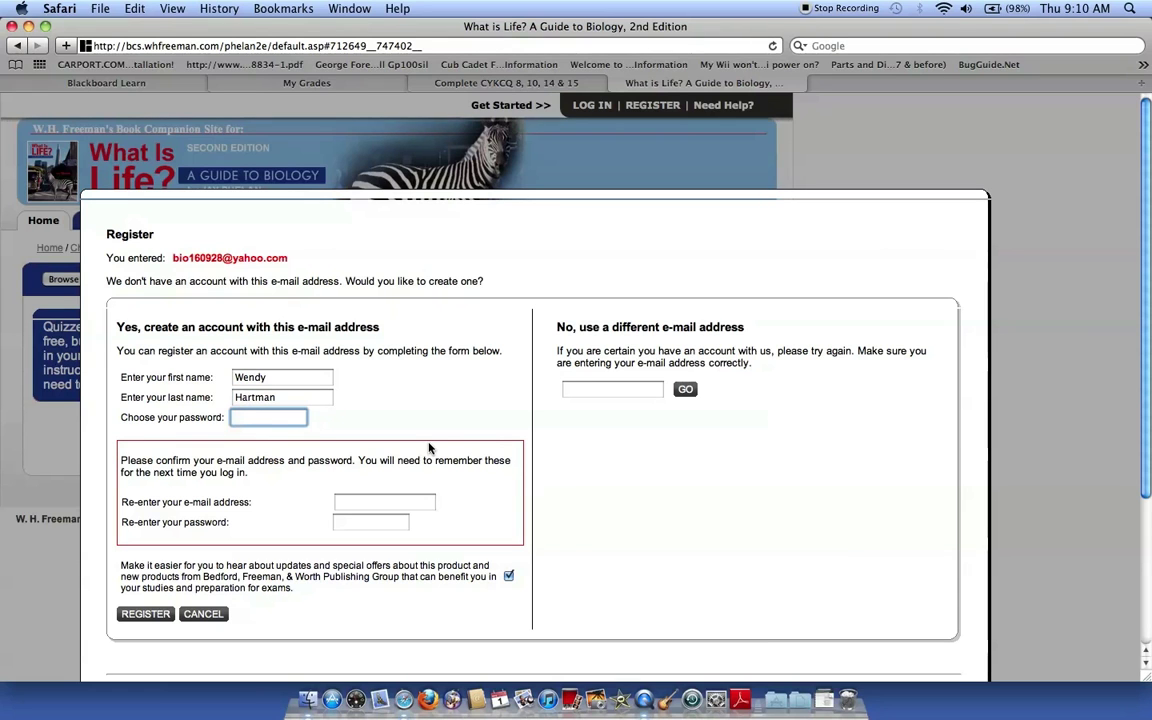
text(••)
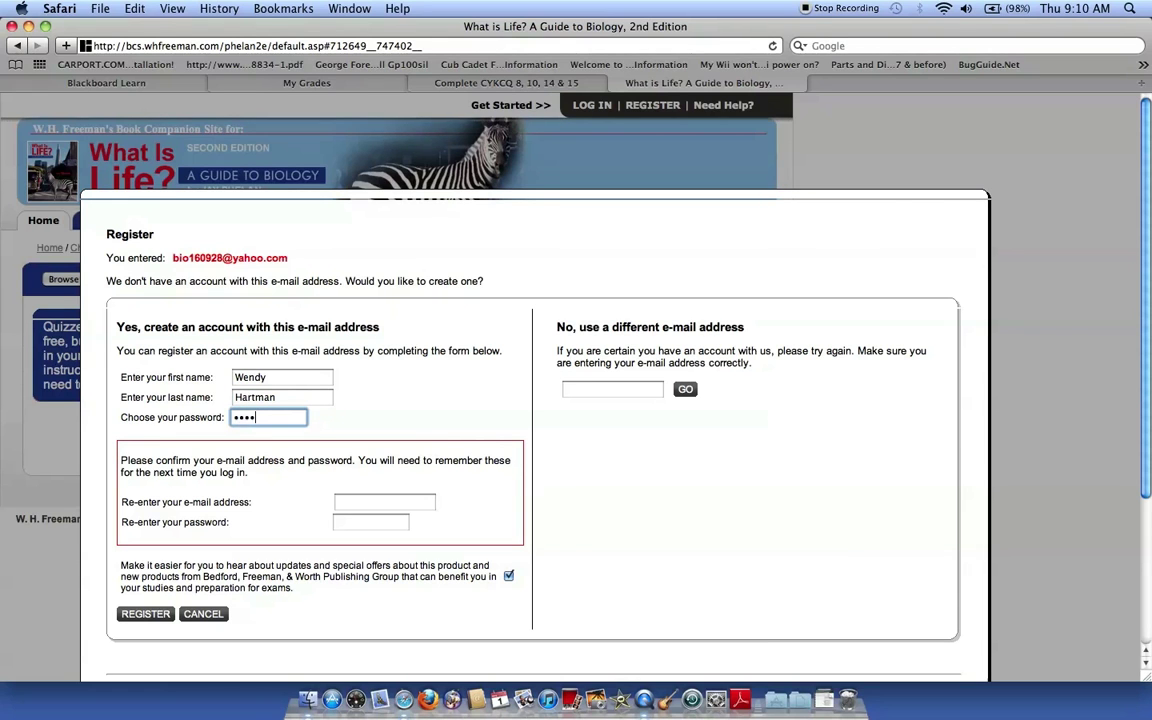
text(•••••)
key(Tab)
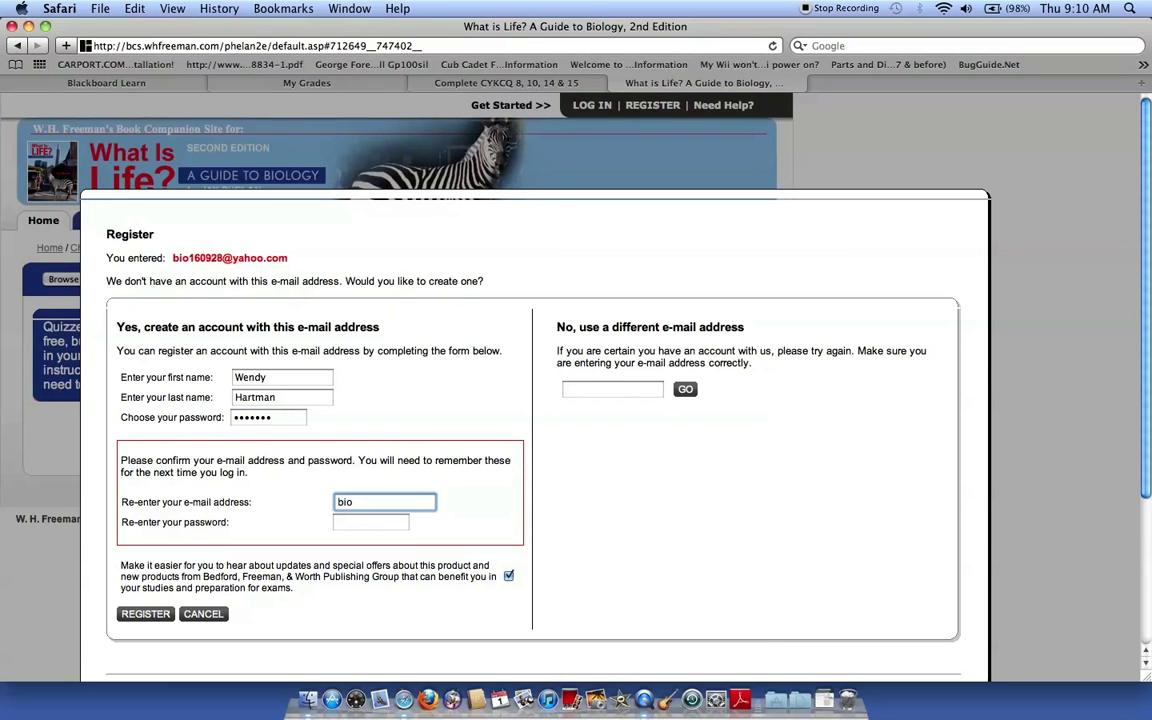
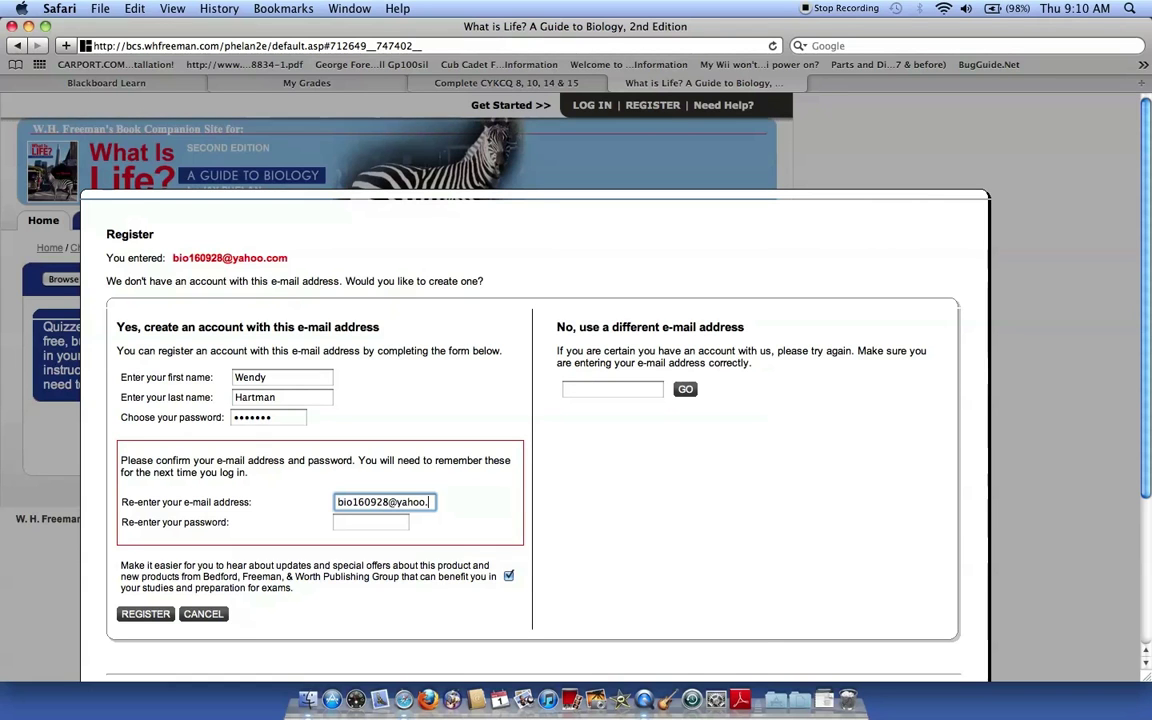
click(341, 524)
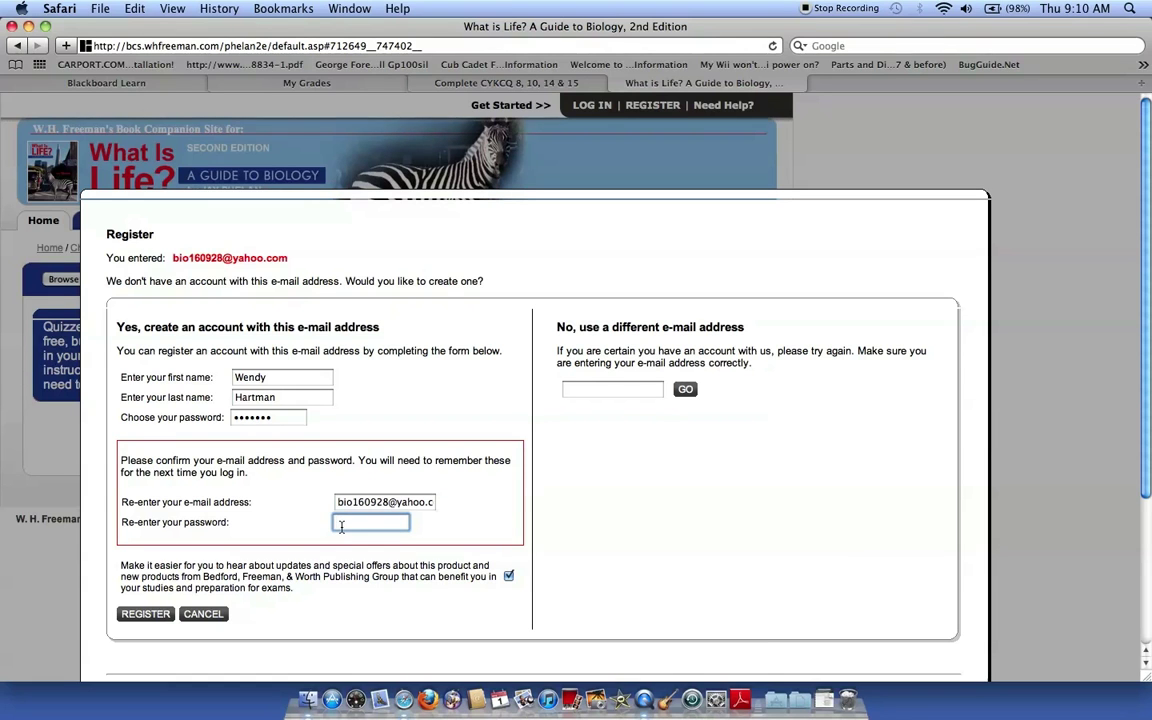
text(••••••)
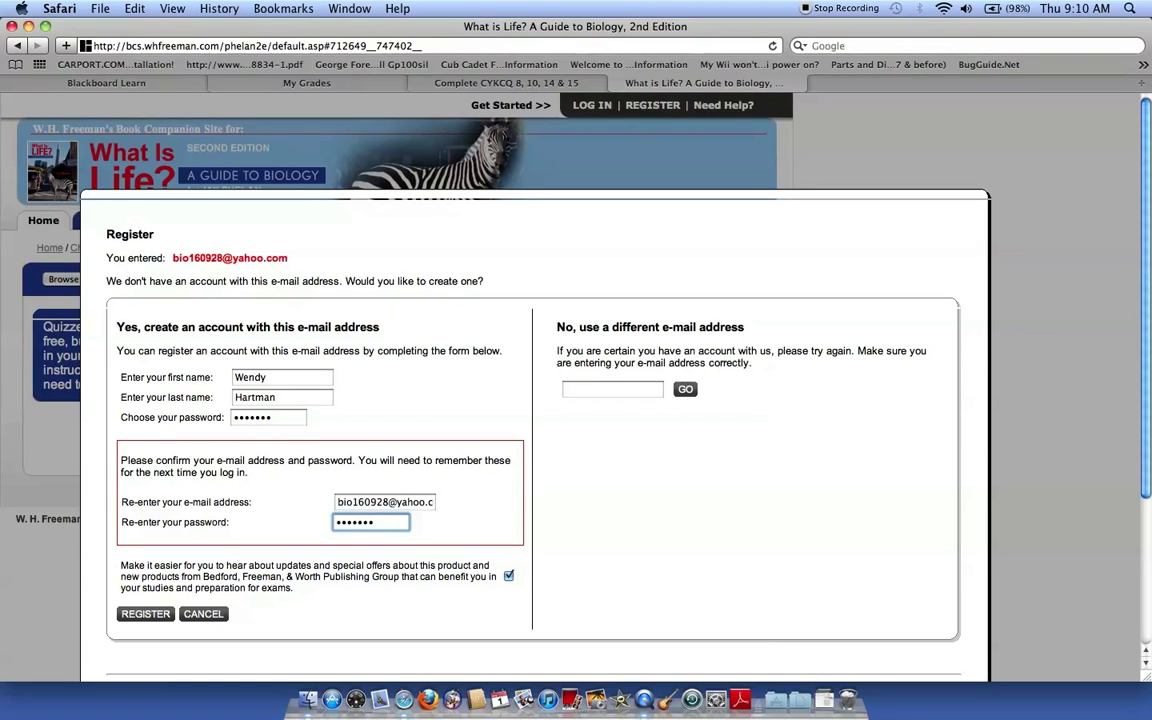
click(148, 614)
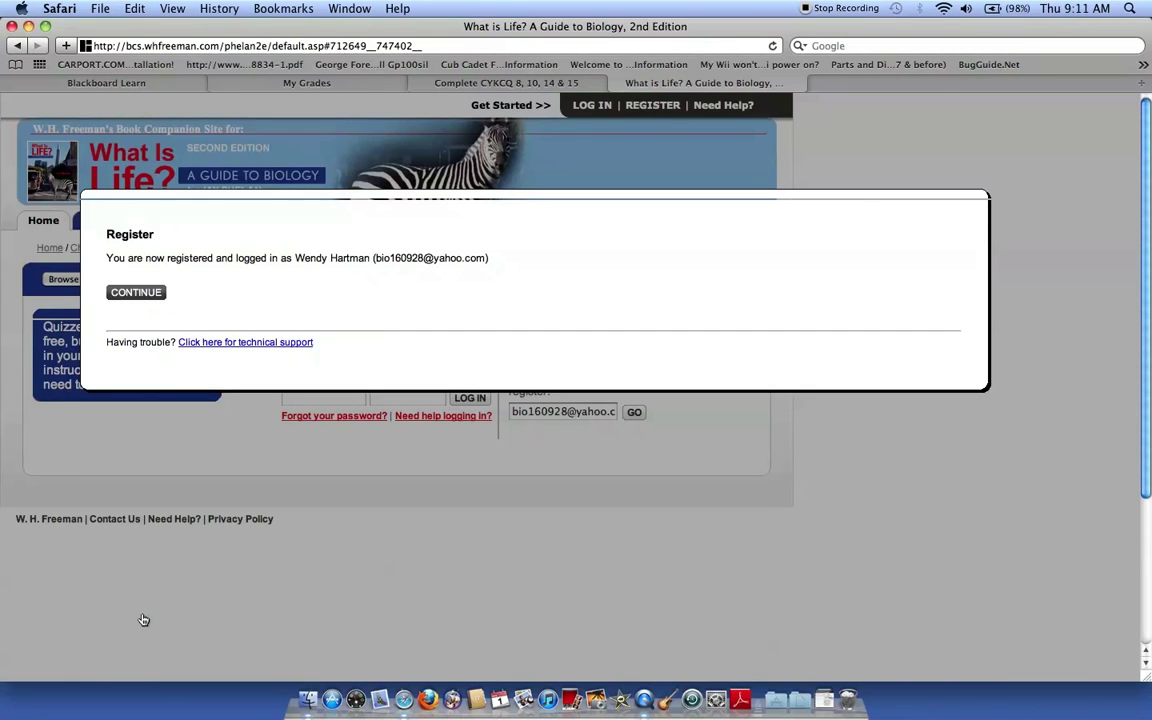
Dismiss the registration confirmation to return to the Chapter 8 quiz page.
click(135, 293)
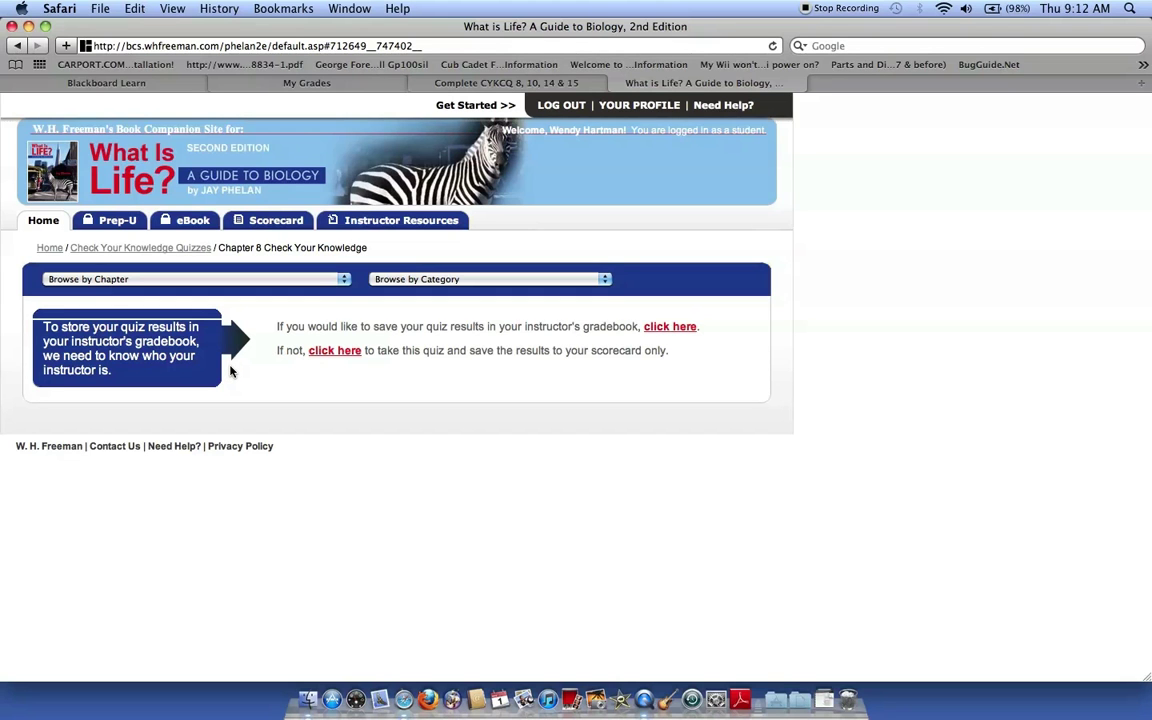
click(480, 83)
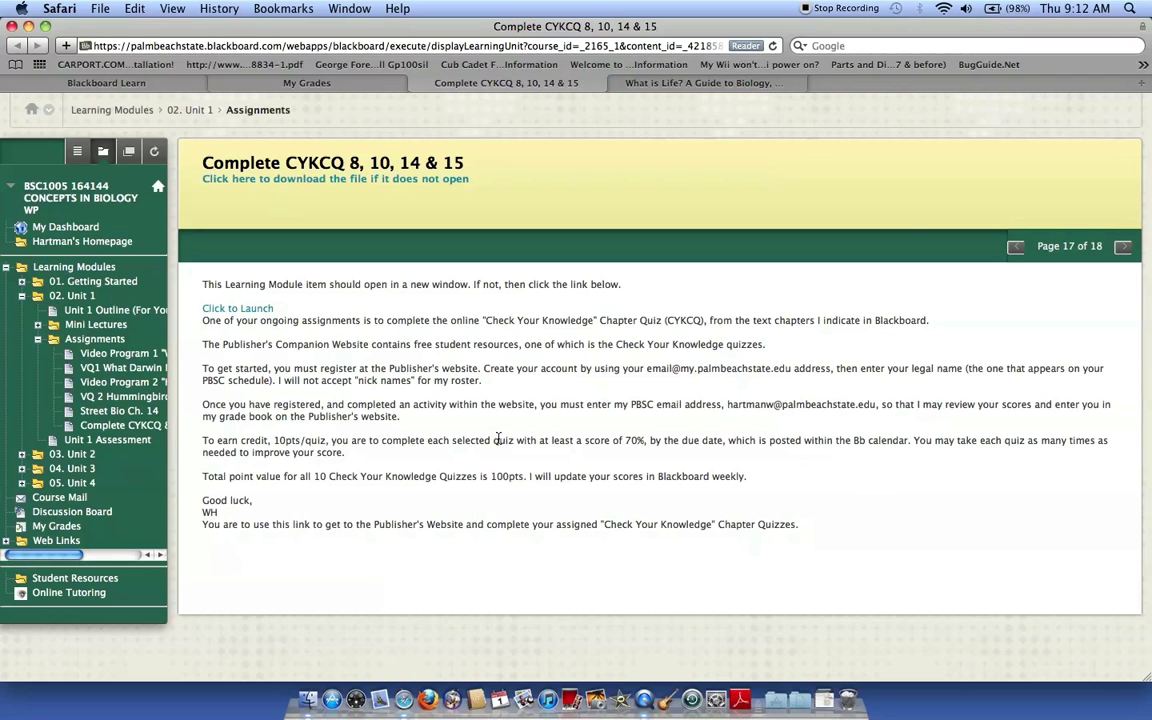
click(625, 82)
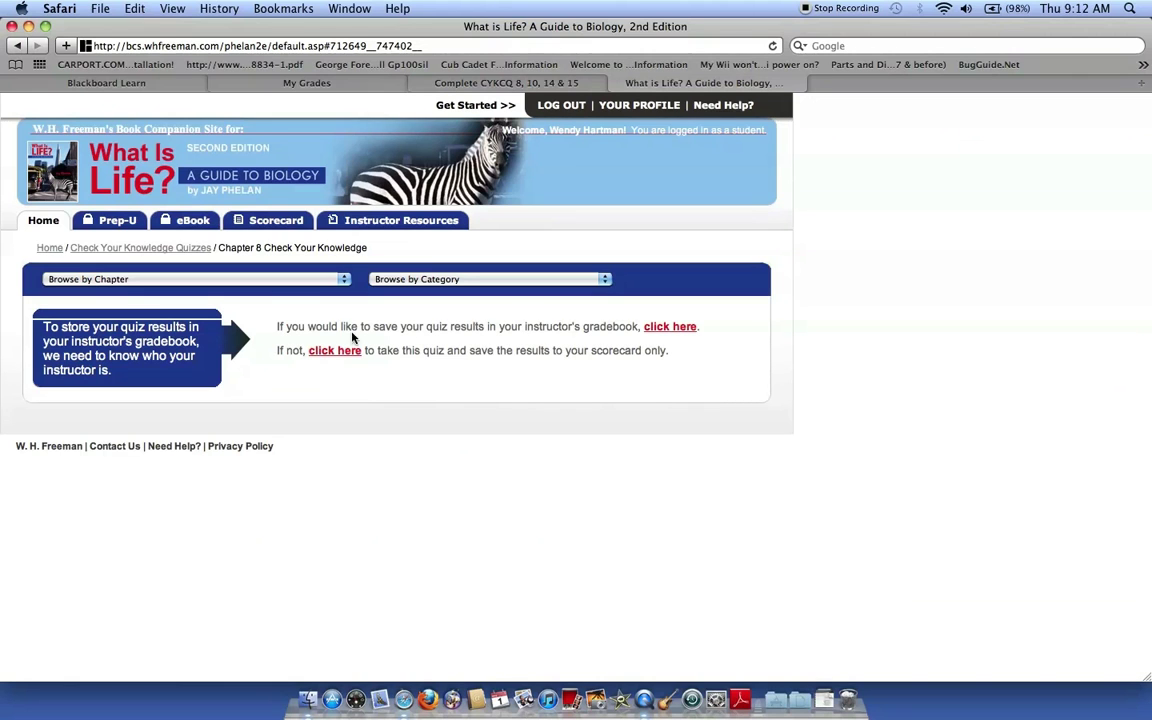
Send Chapter 8 quiz results to the instructor's gradebook by entering the instructor's e-mail address.
click(678, 328)
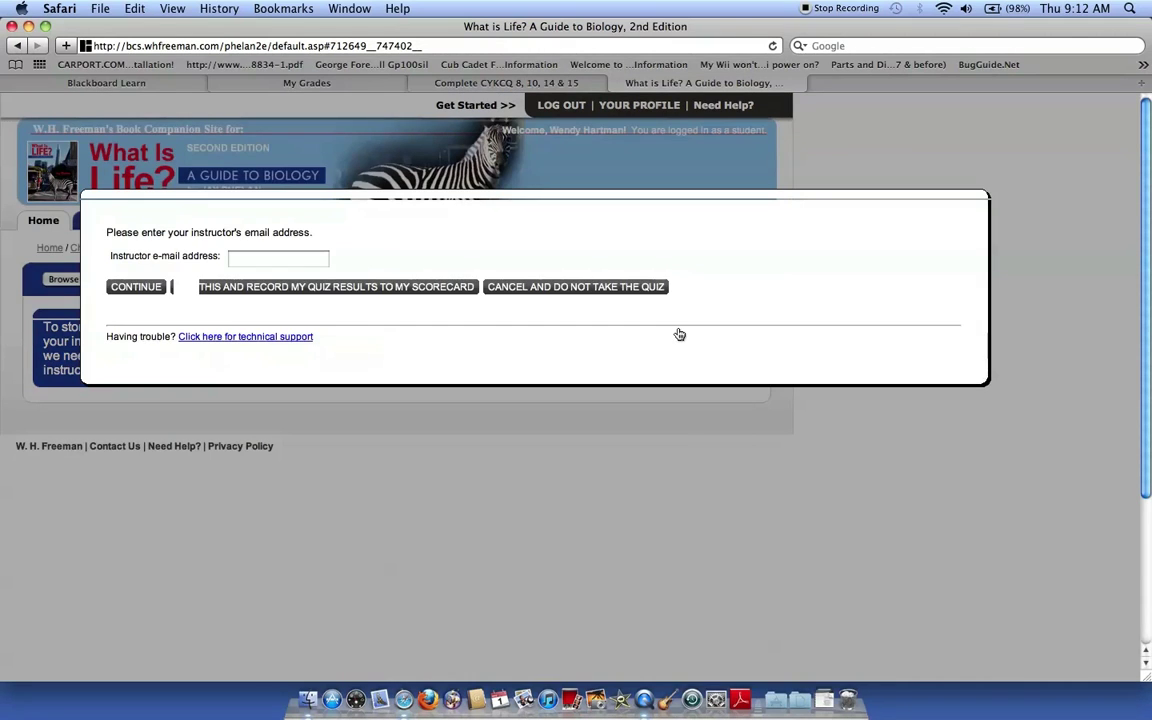
click(240, 259)
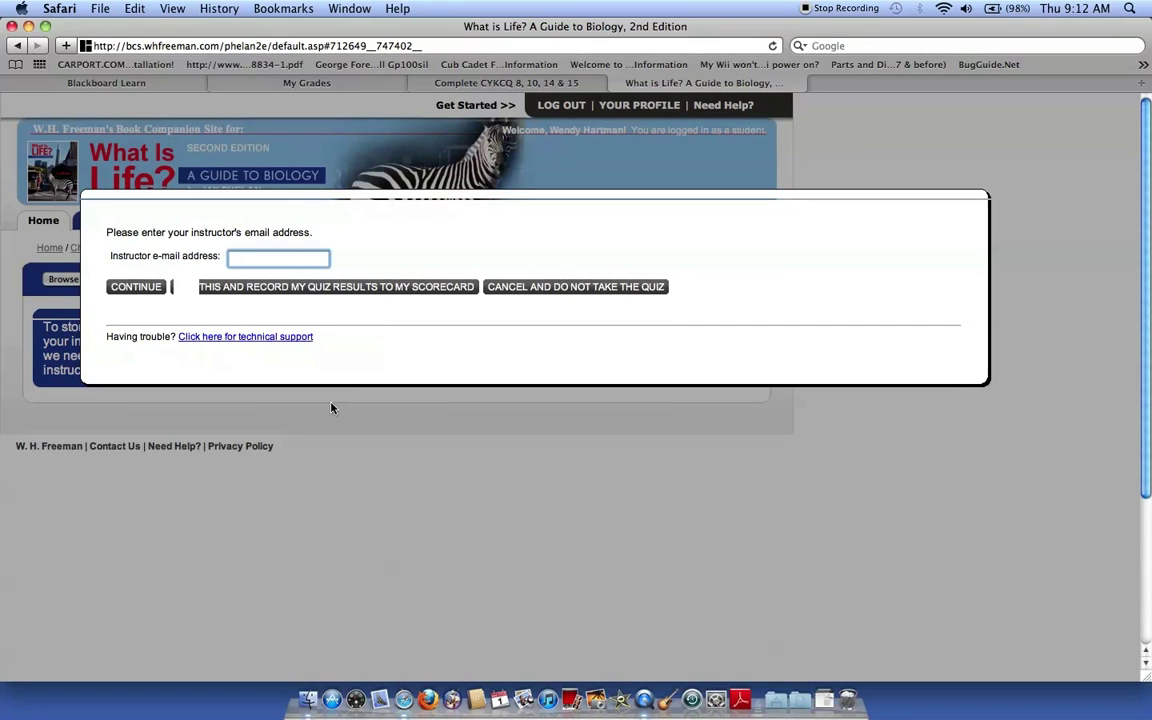
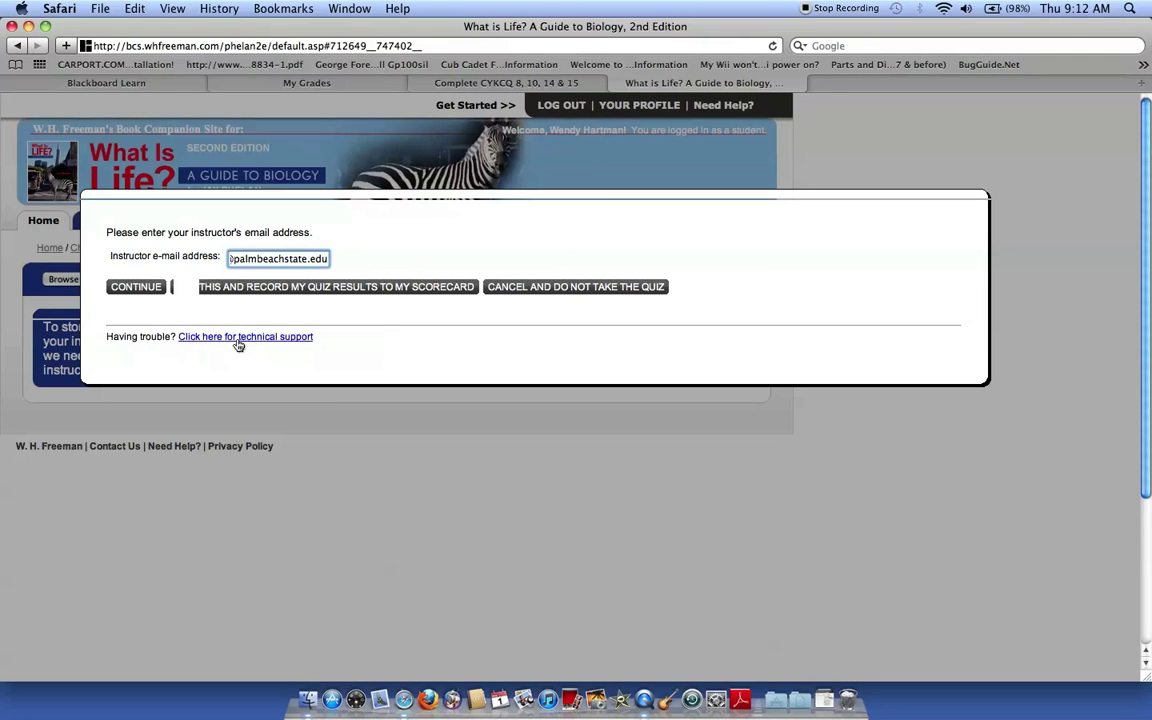
click(134, 286)
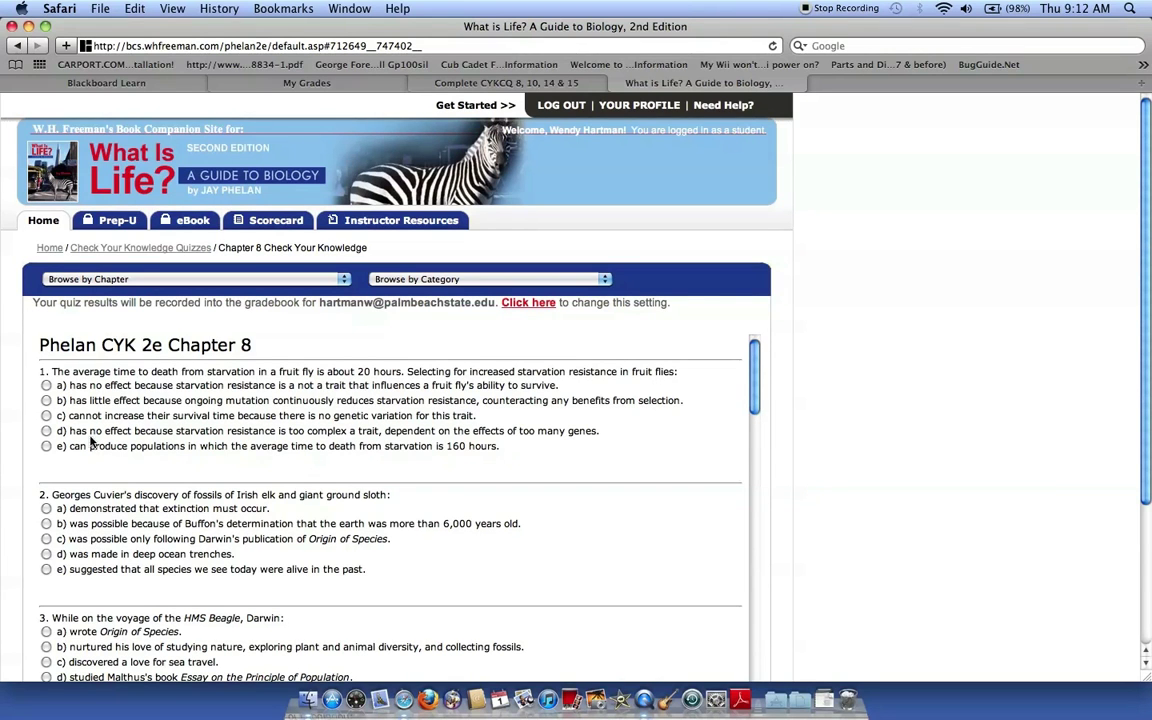
Answer question 10 with choice c, question 14 with d, and question 19 with a.
scroll(118, 432, down, 10)
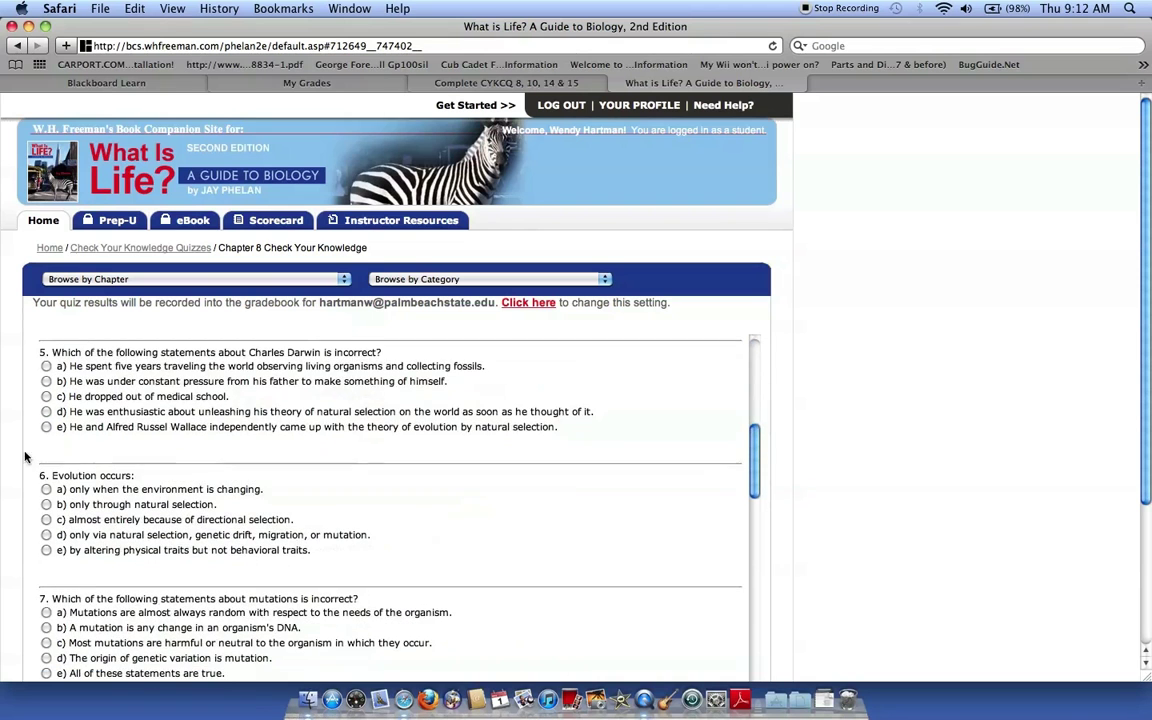
scroll(90, 505, down, 10)
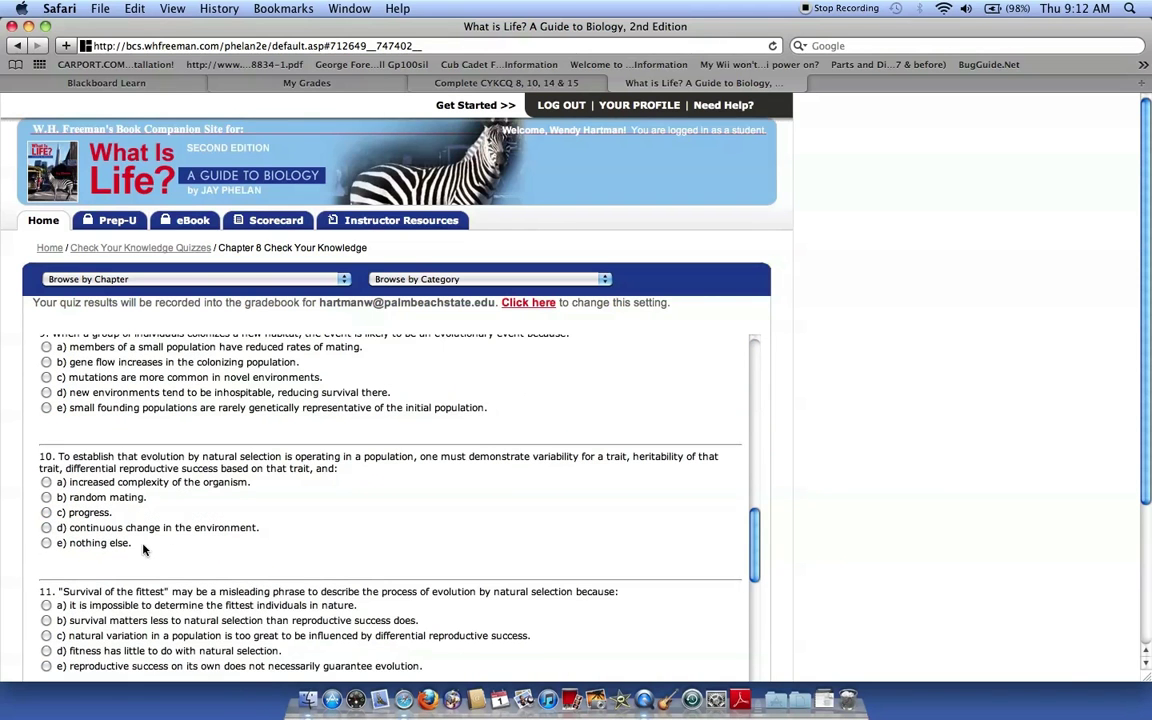
click(46, 512)
scroll(189, 541, down, 10)
click(46, 532)
scroll(60, 531, down, 10)
click(46, 591)
scroll(205, 583, down, 10)
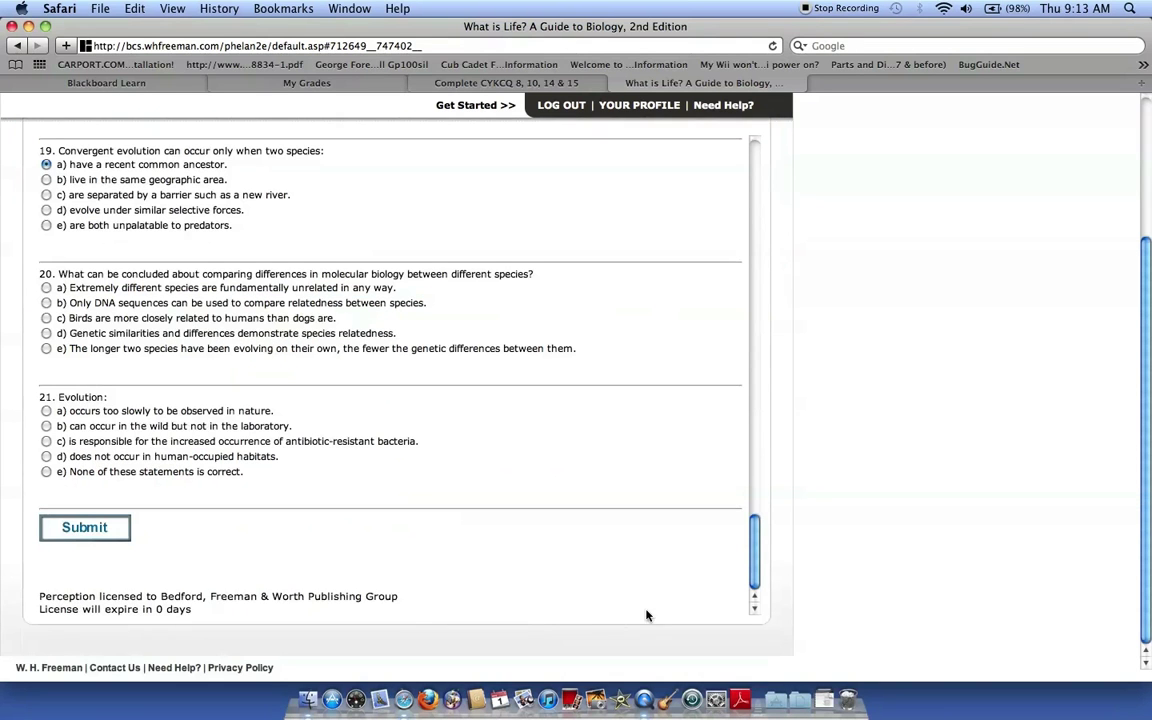
Submit the Chapter 8 quiz and review the 0 out of 21 score and feedback.
click(72, 538)
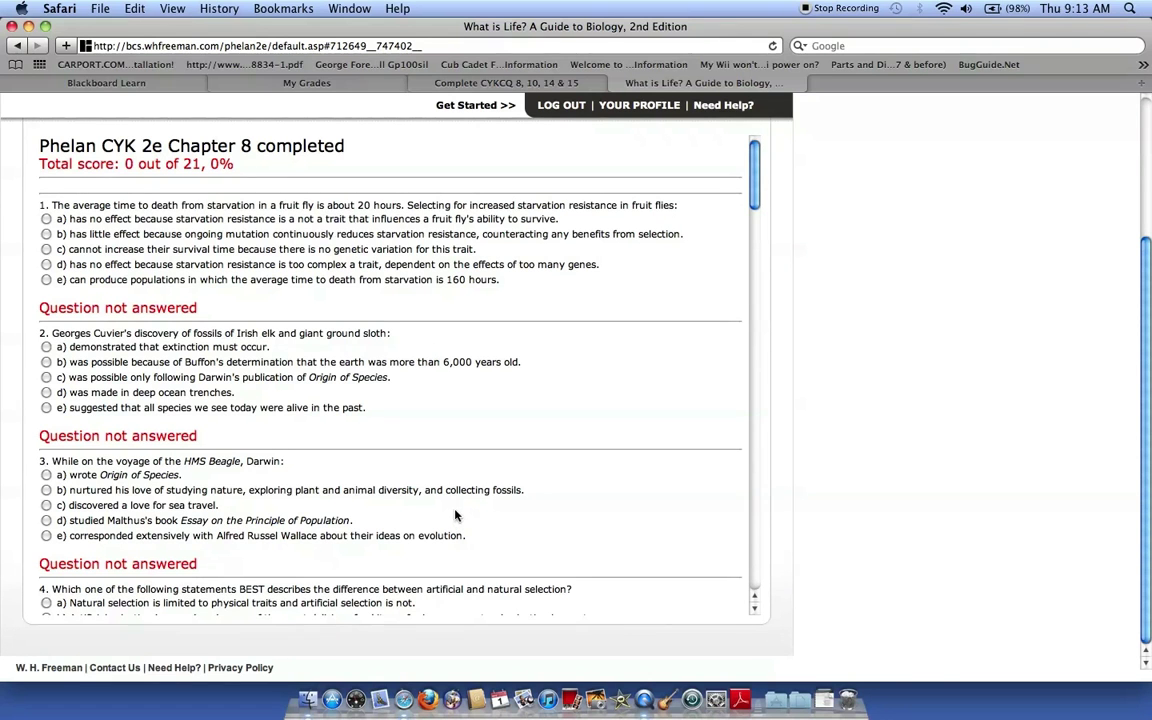
scroll(450, 347, down, 20)
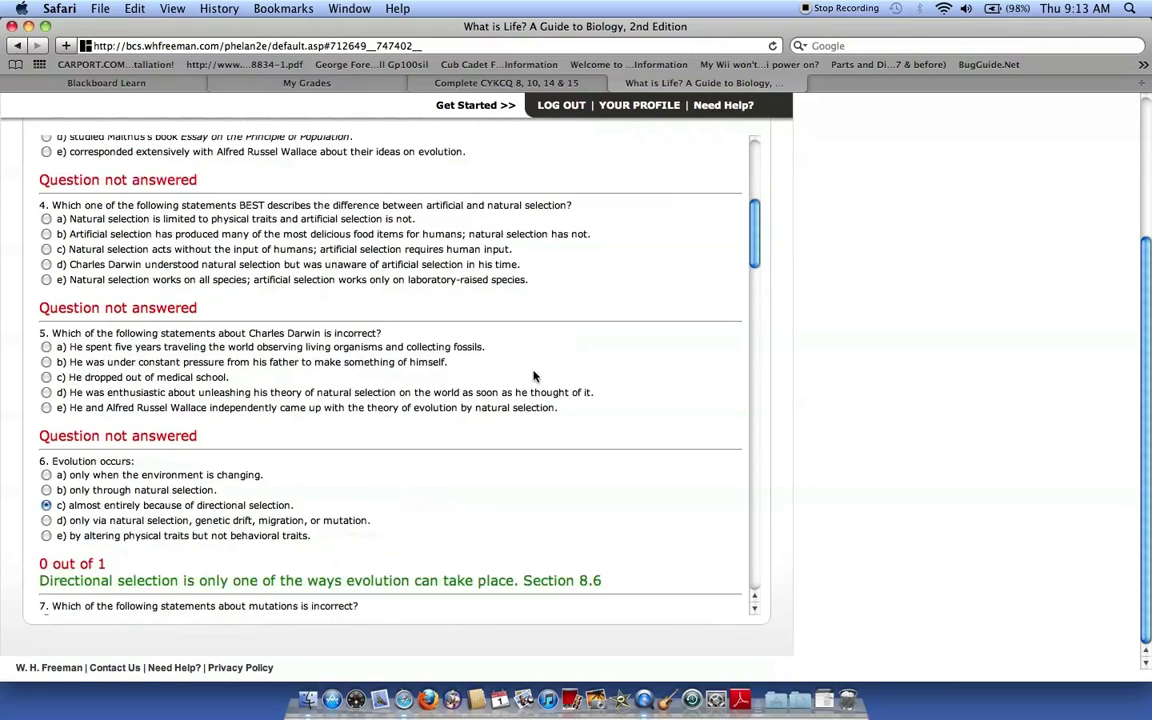
scroll(543, 381, down, 5)
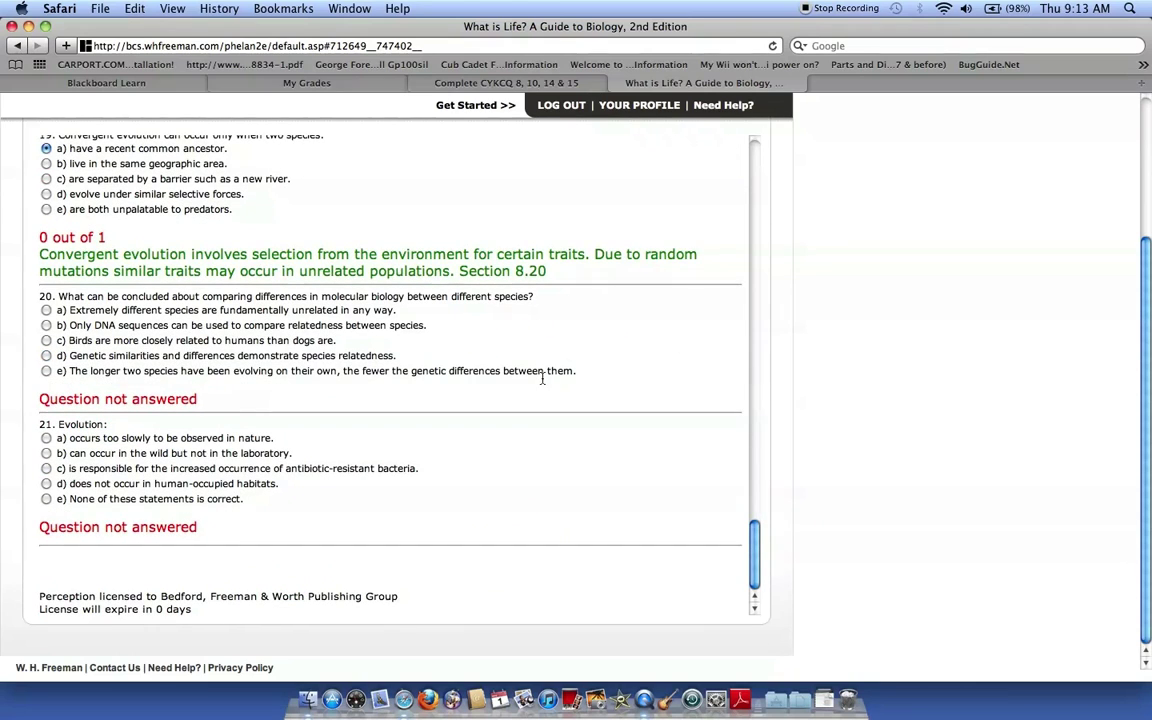
scroll(633, 508, up, 20)
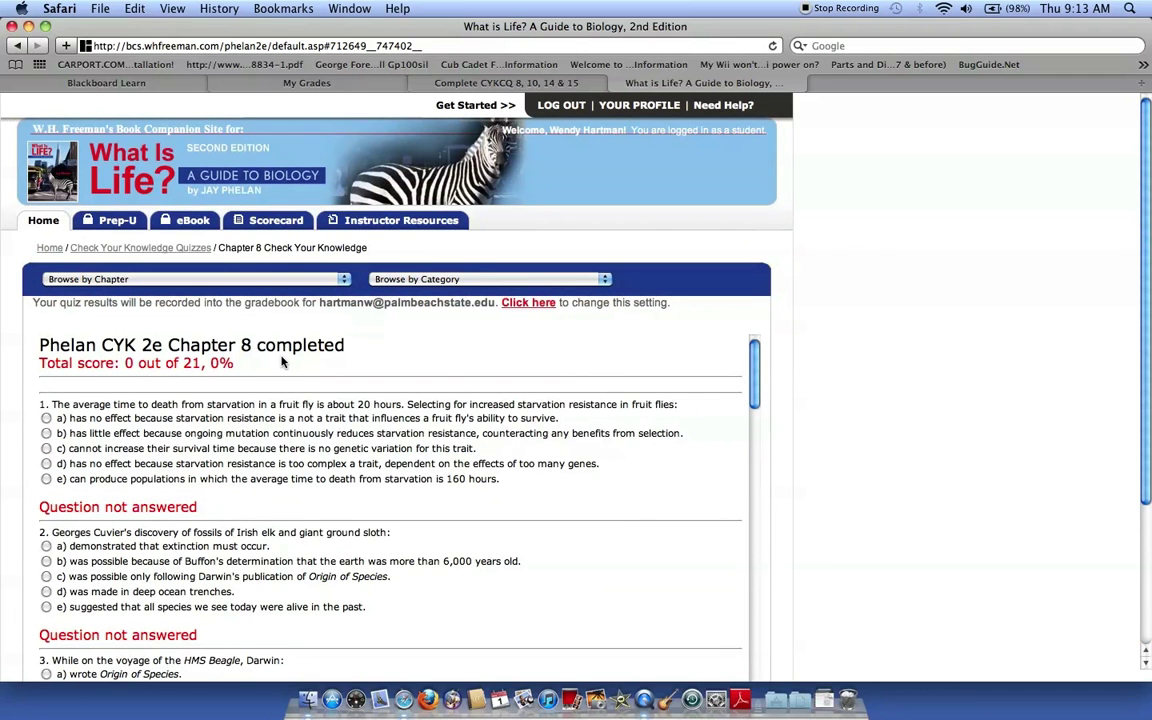
View the ScoreCard page showing a 0% average and no recorded quiz results.
click(265, 220)
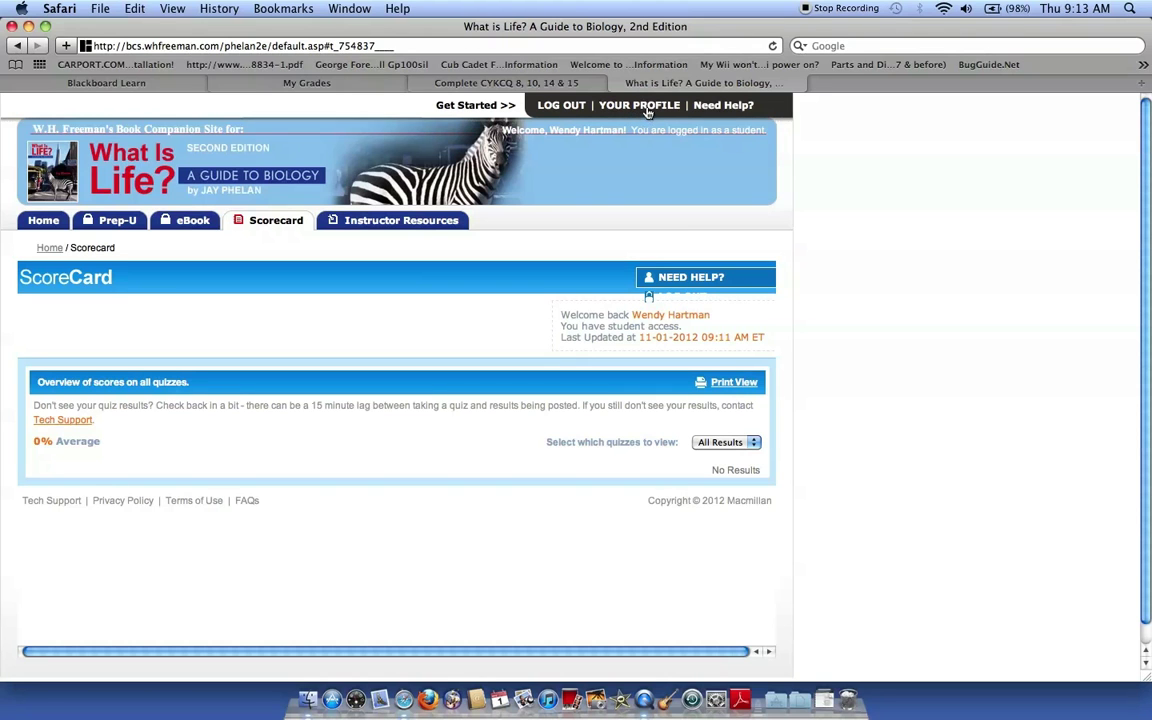
Log out of the companion site, then close the What is Life?, Complete CYKCQ and My Grades tabs.
click(561, 106)
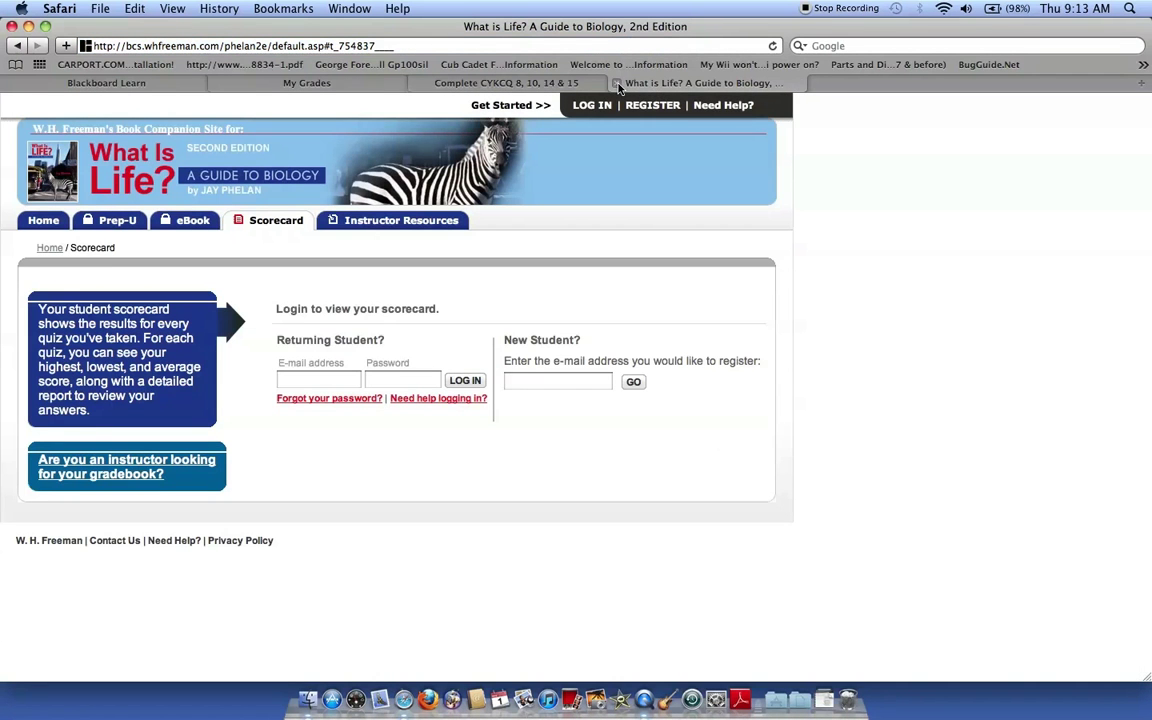
click(617, 84)
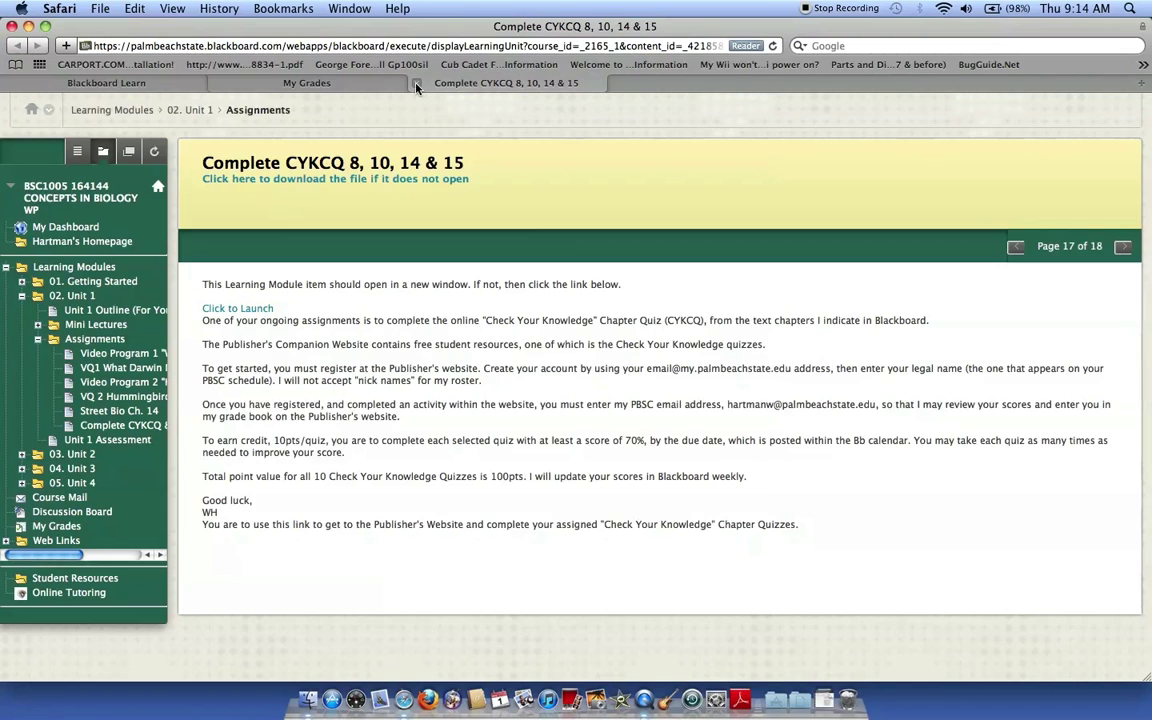
click(416, 84)
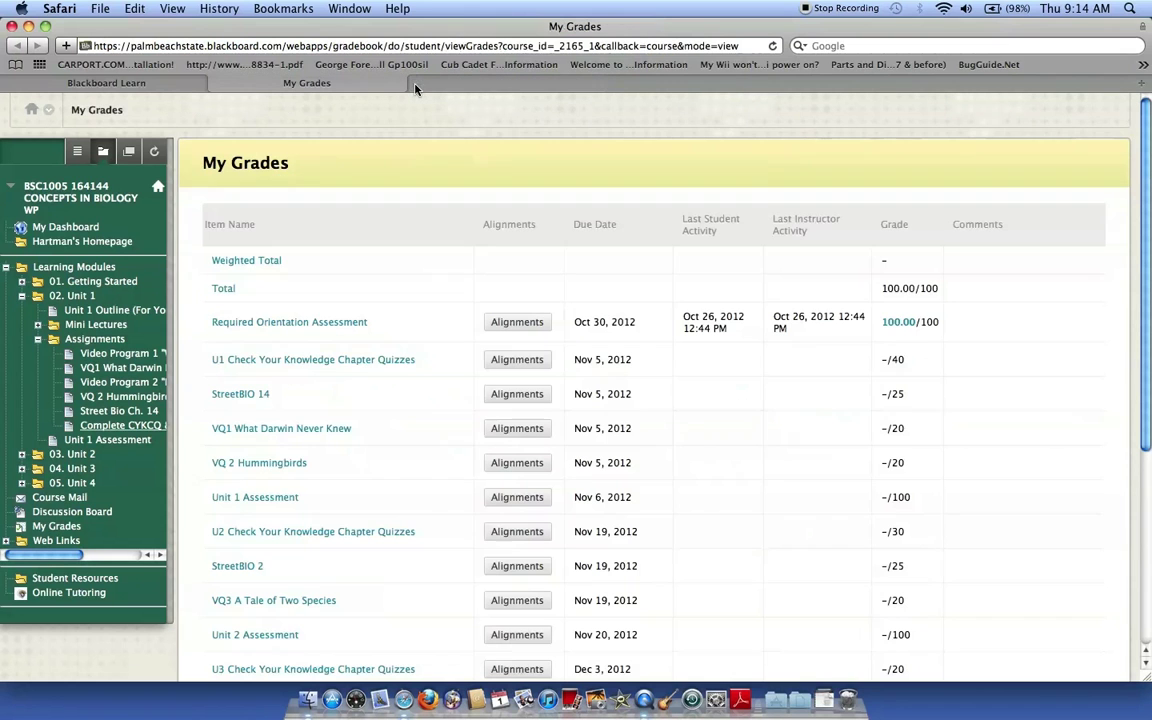
click(216, 83)
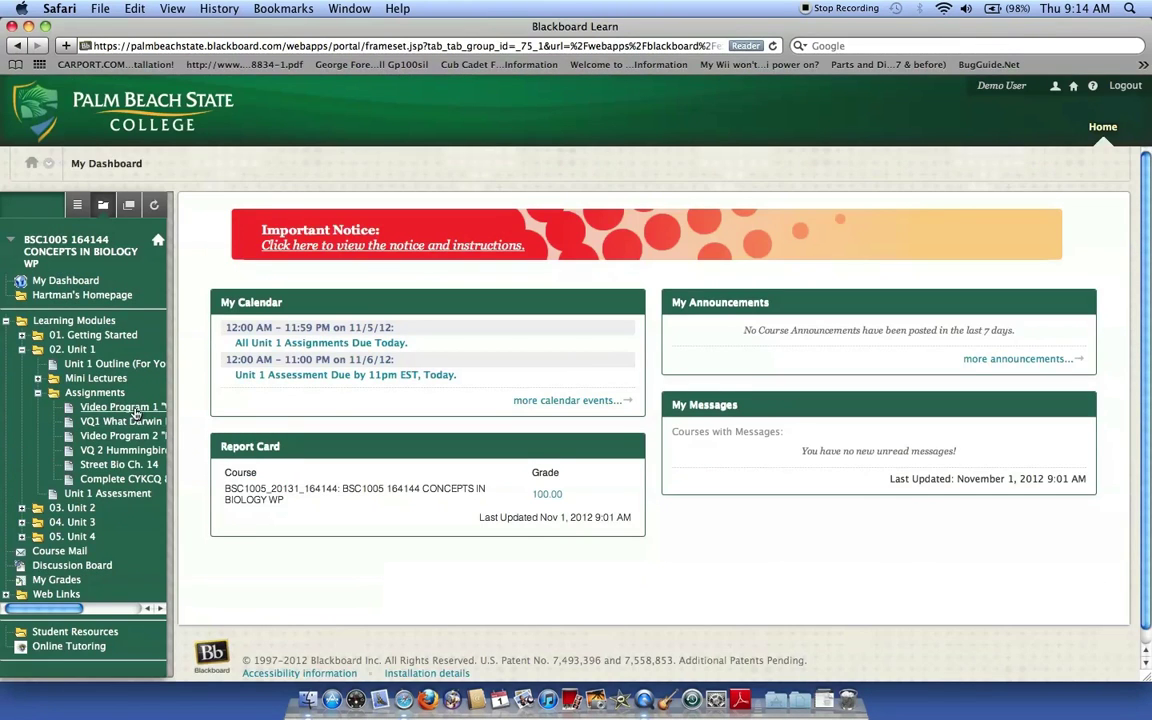
scroll(143, 420, down, 1)
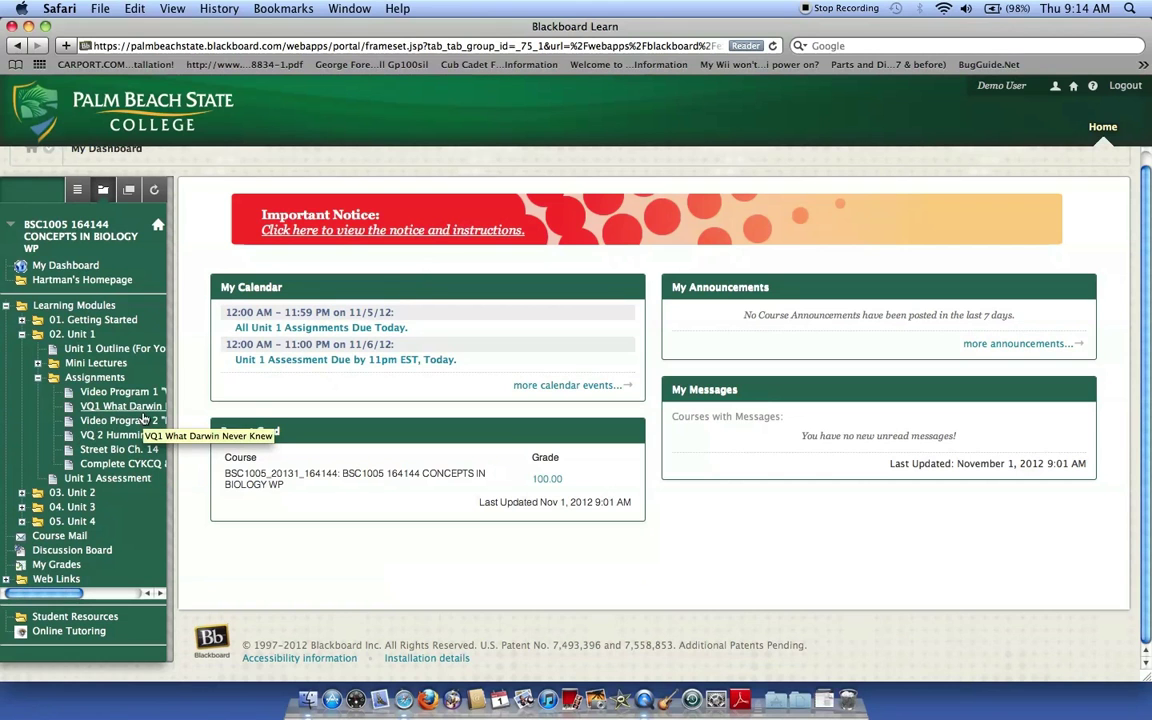
scroll(143, 420, up, 1)
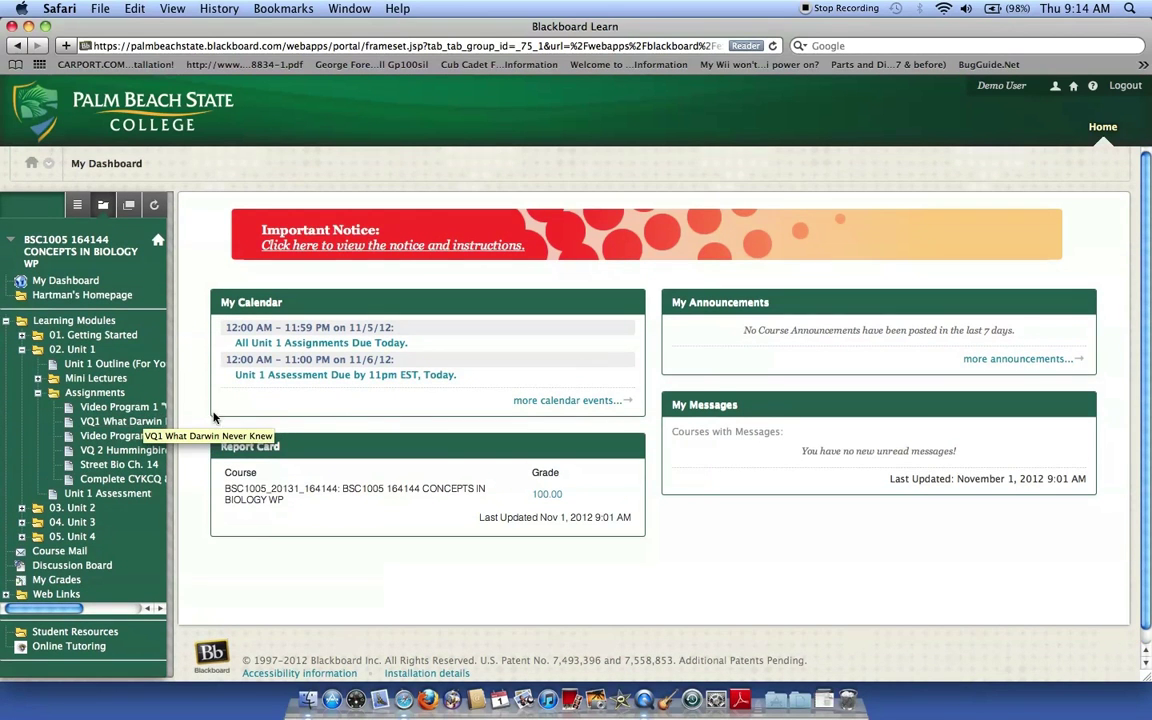